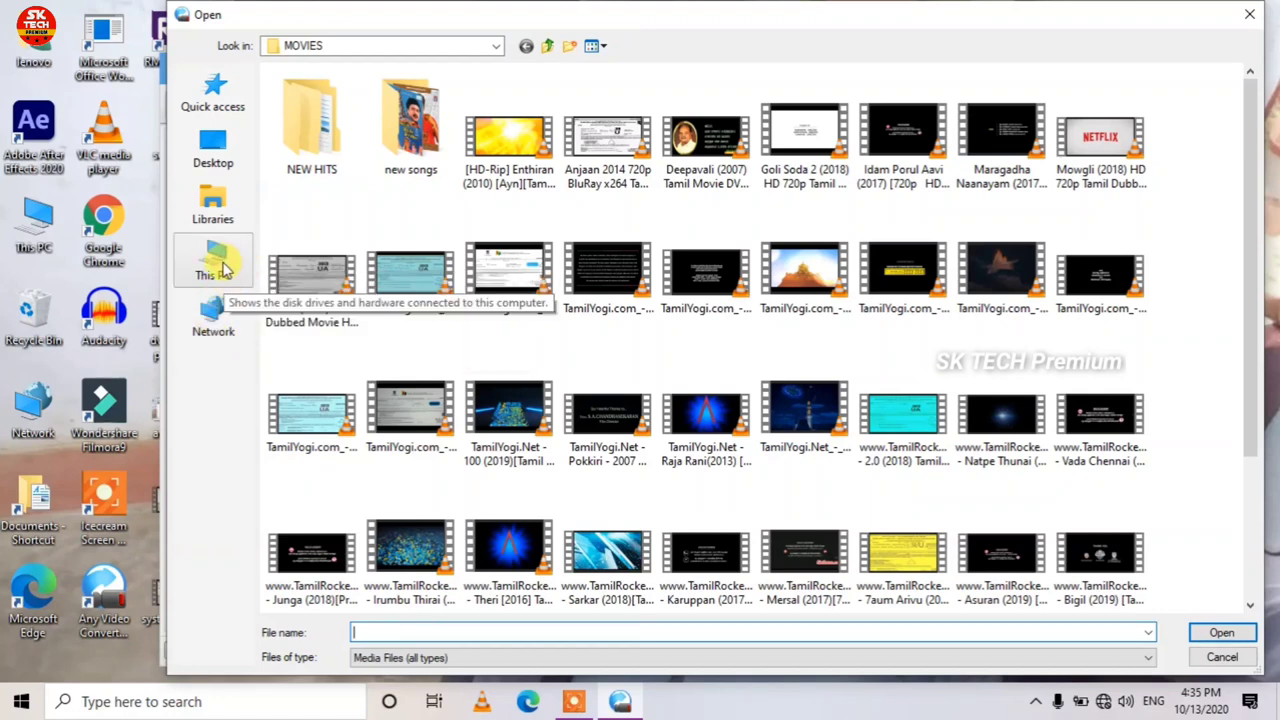
Add the video Verithanam_Seyons_BrRip_1080P_X264_DTS_HD_Master_Audio_5_1ch_By from the DTS VIDEO SONGS folder on drive D: to the conversion list
left_click(222, 265)
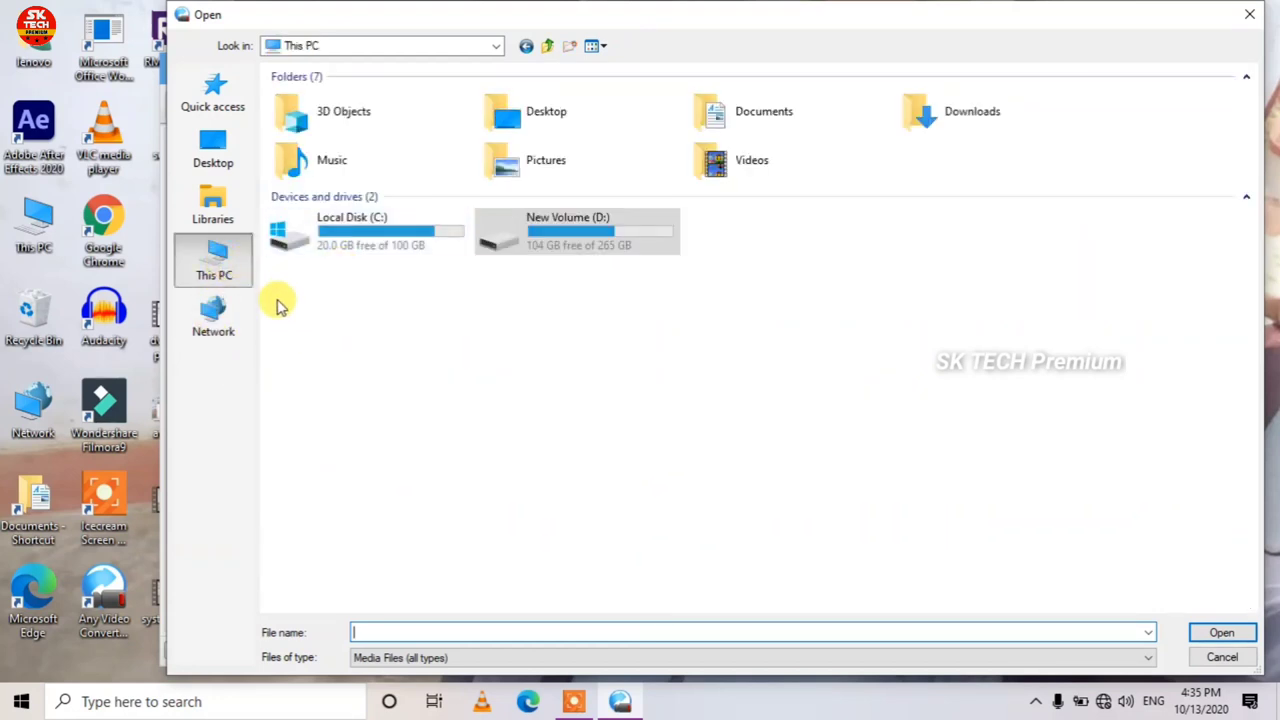
double_click(551, 247)
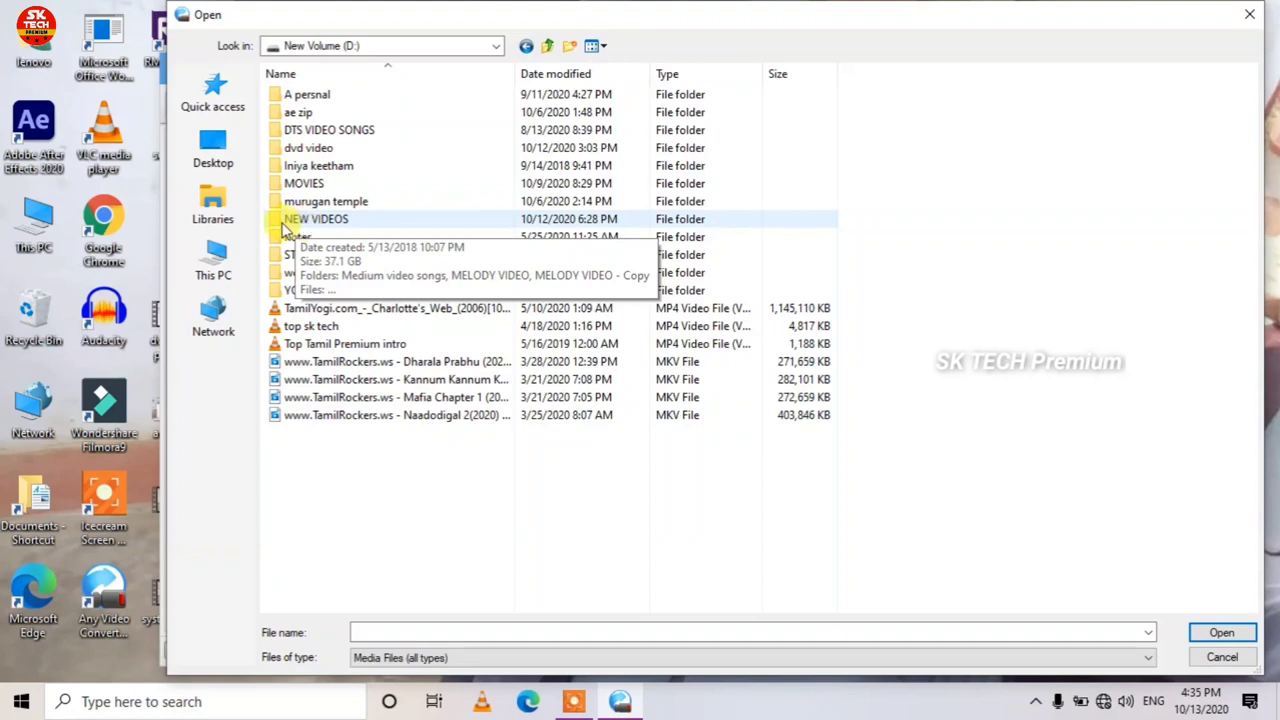
double_click(308, 131)
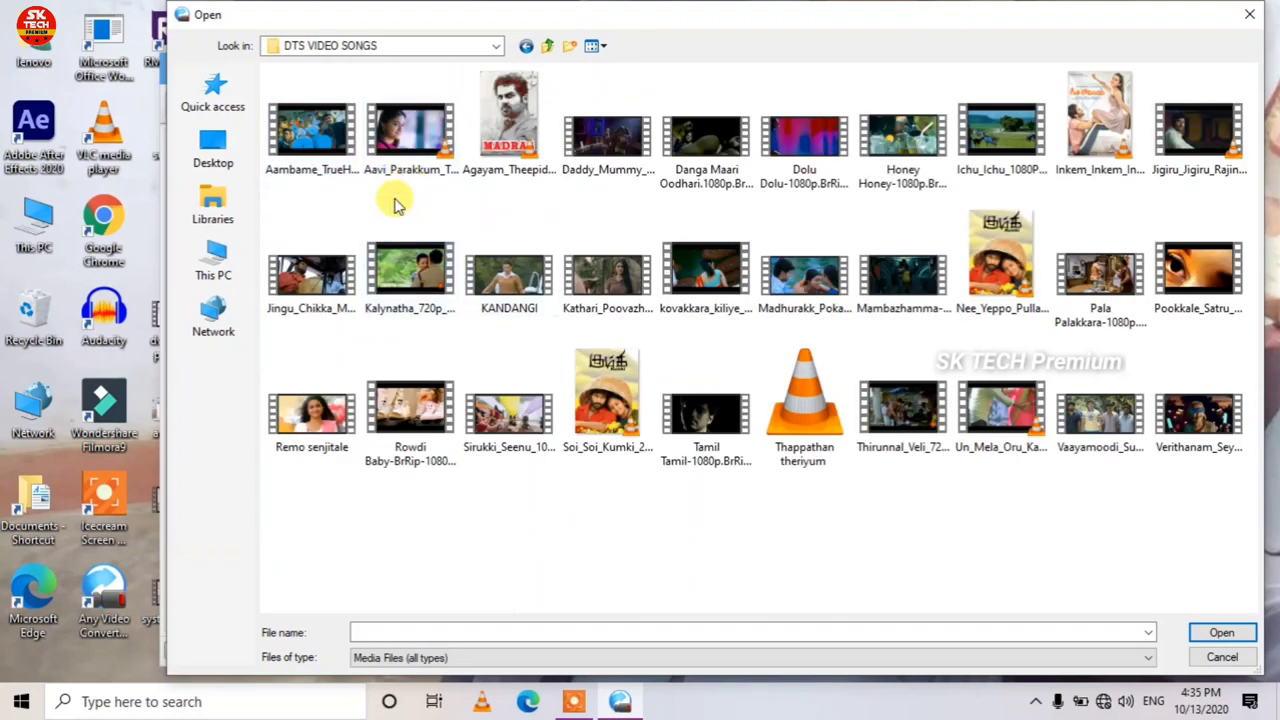
left_click(1200, 428)
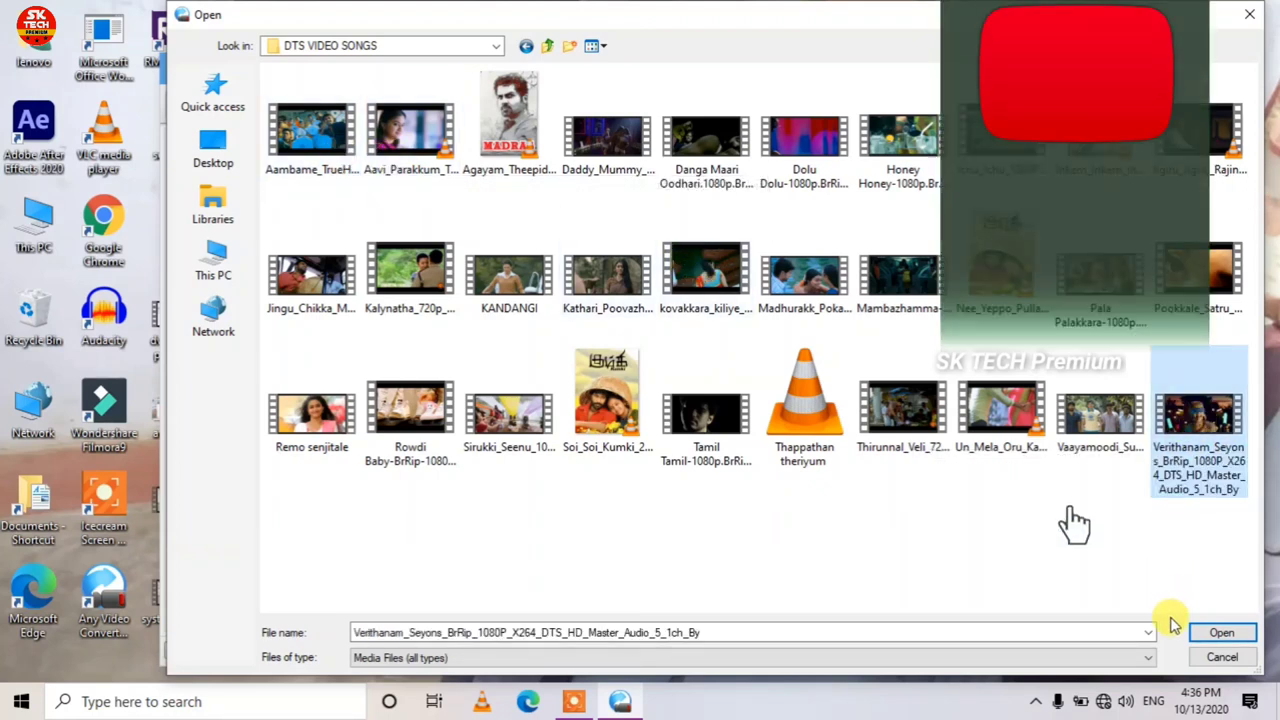
left_click(1220, 634)
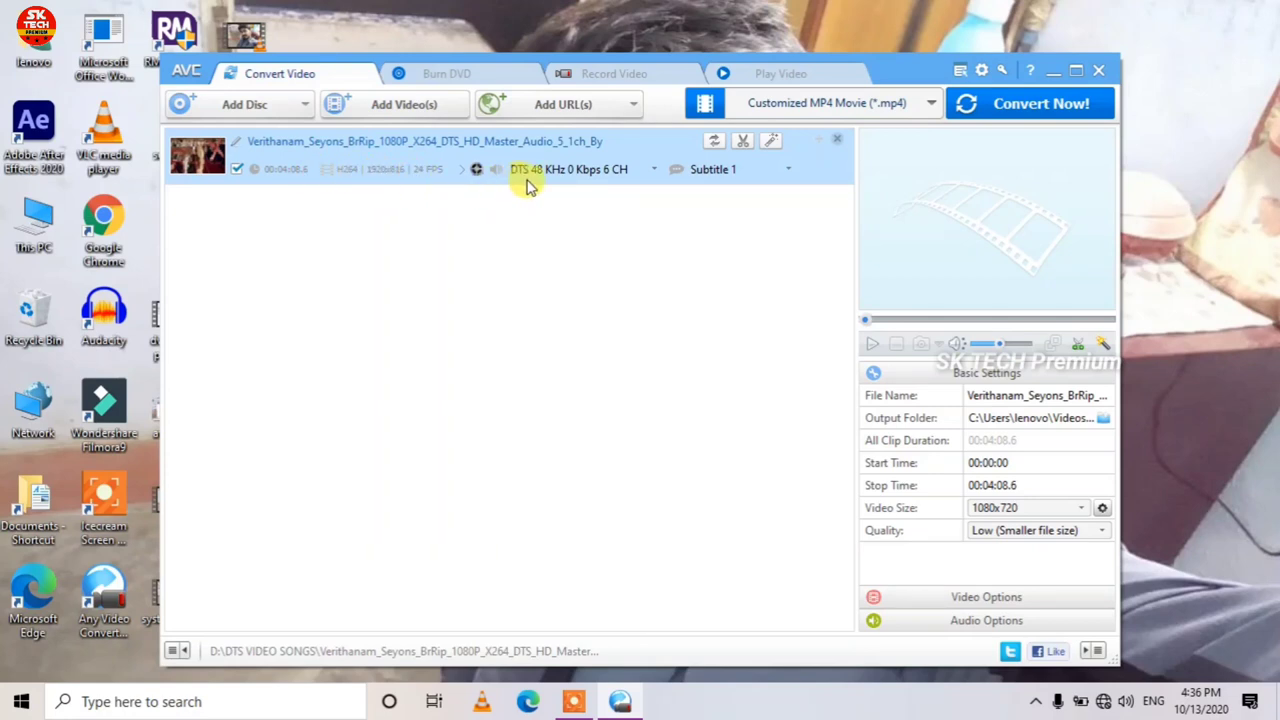
Examine the audio track choices available for the added video
left_click(585, 172)
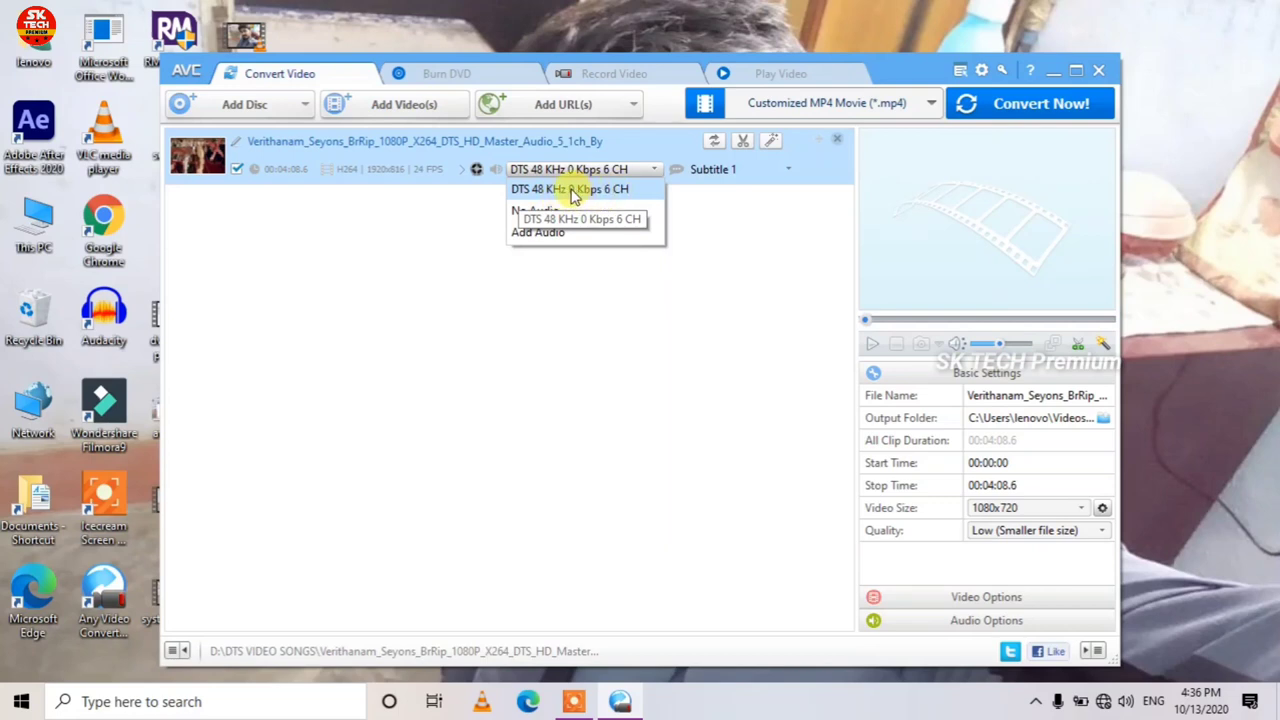
left_click(435, 203)
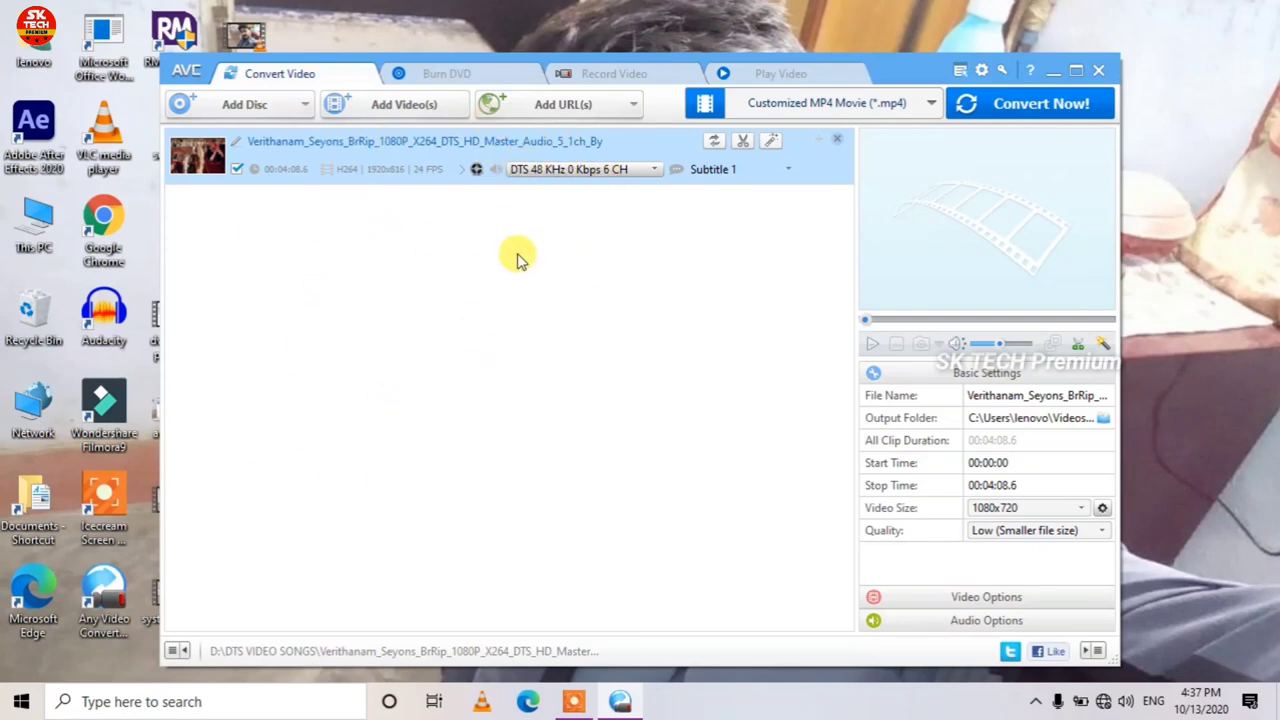
left_click(562, 176)
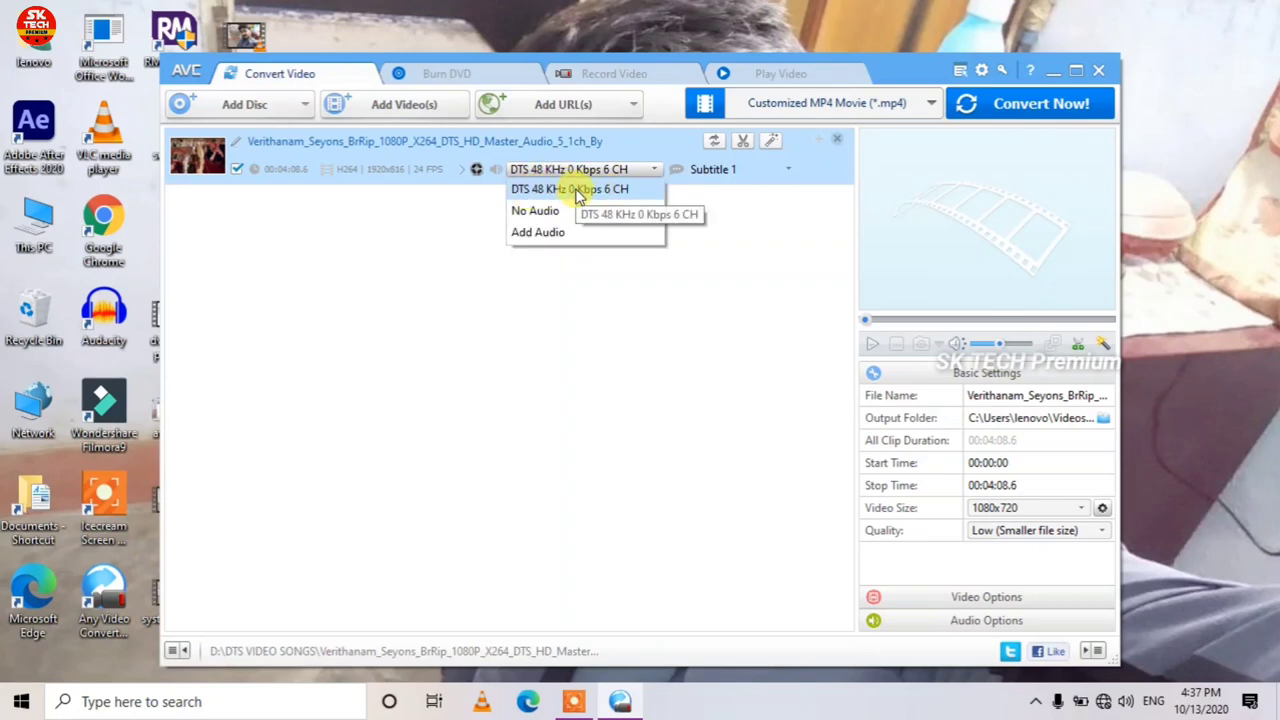
left_click(459, 213)
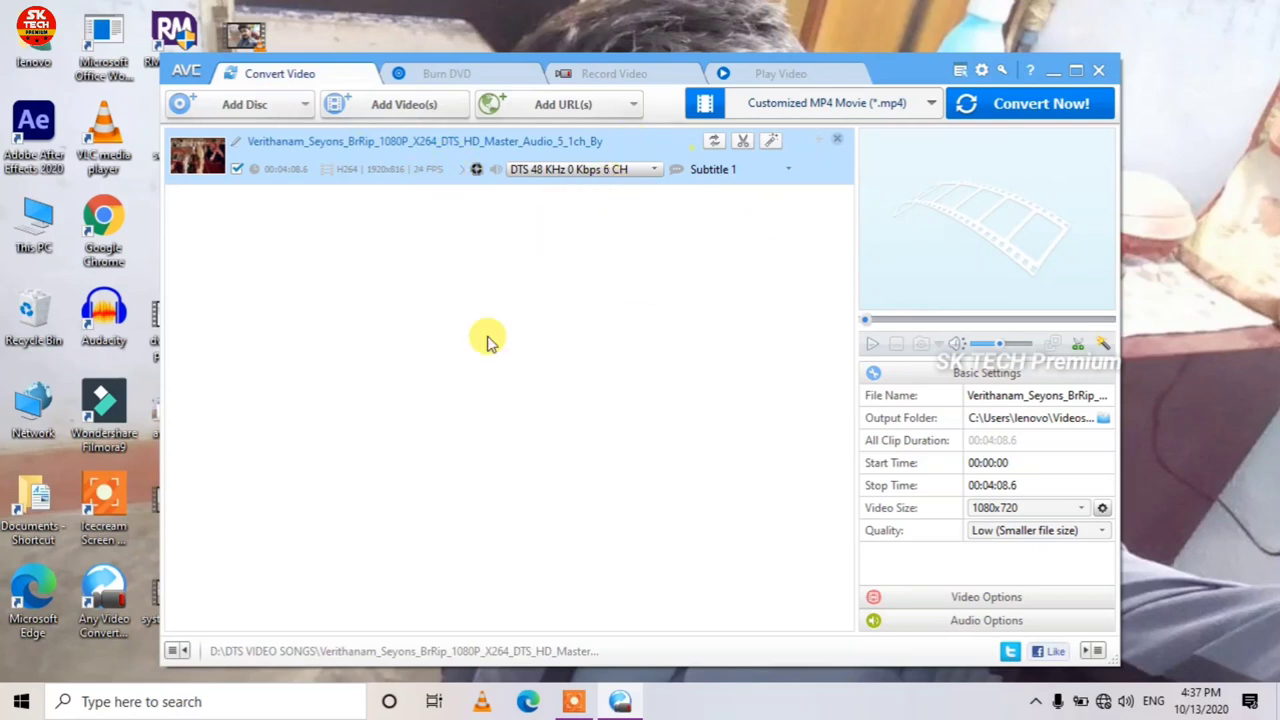
Choose Customized MP4 Movie (*.mp4) from the common video formats as the output profile
left_click(704, 106)
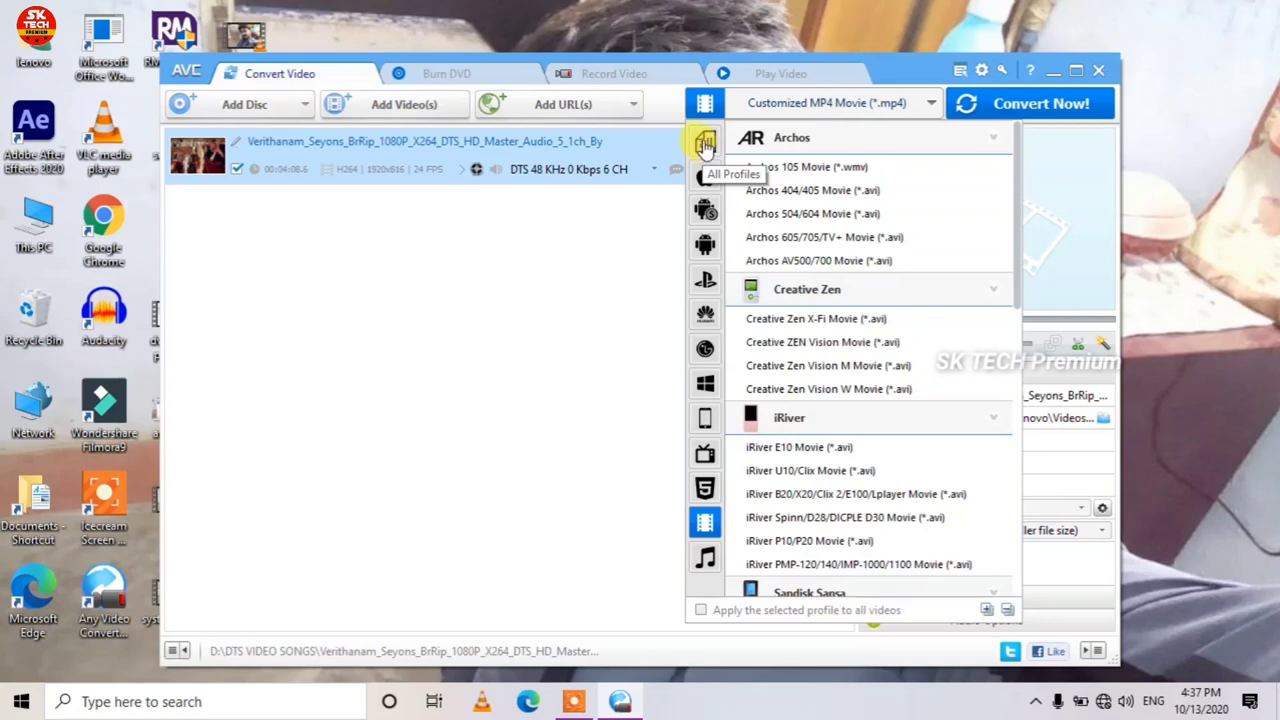
left_click(706, 143)
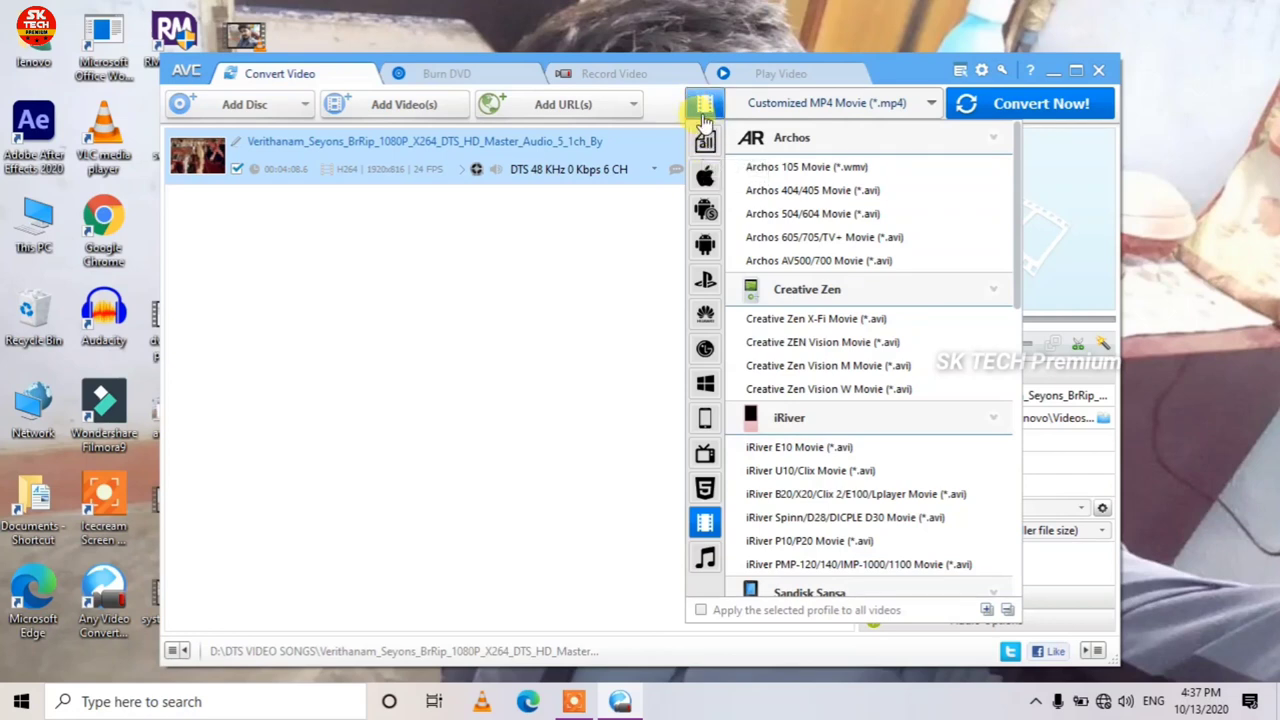
left_click(705, 525)
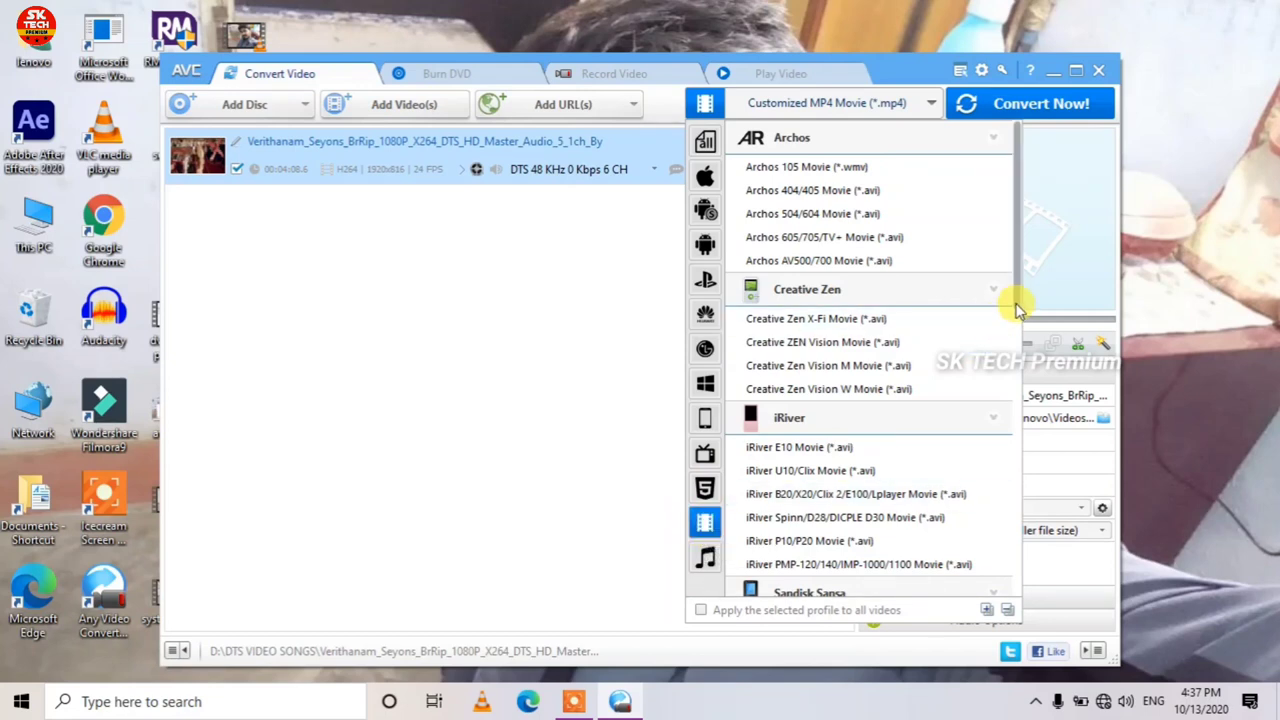
left_click_drag(1018, 310, 1006, 557)
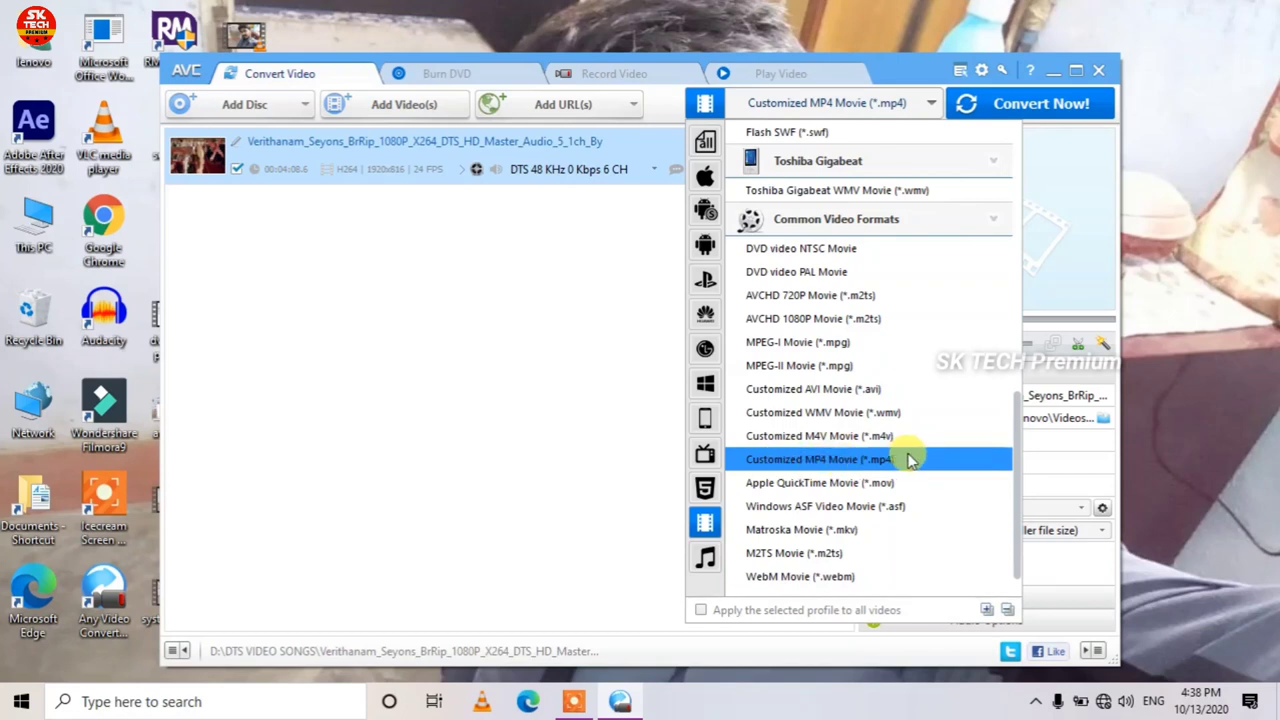
left_click(834, 463)
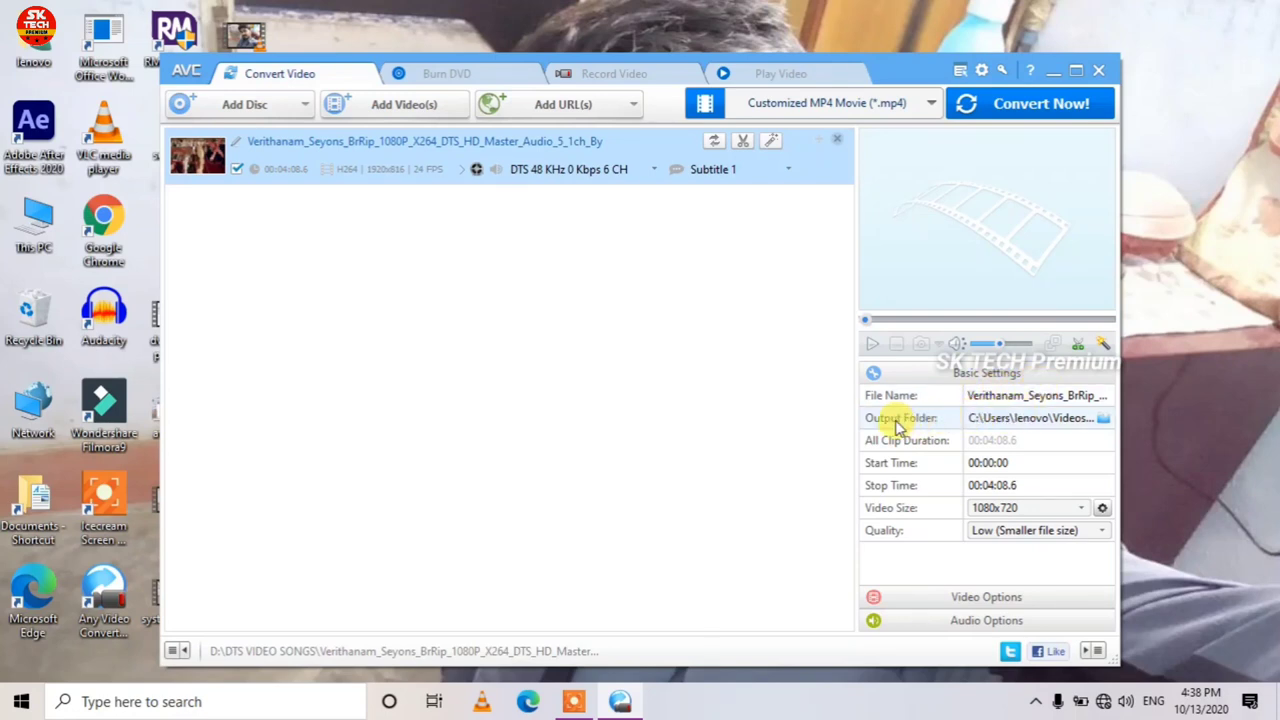
Set the output folder to the dvd video folder on New Volume (D:)
left_click(1101, 421)
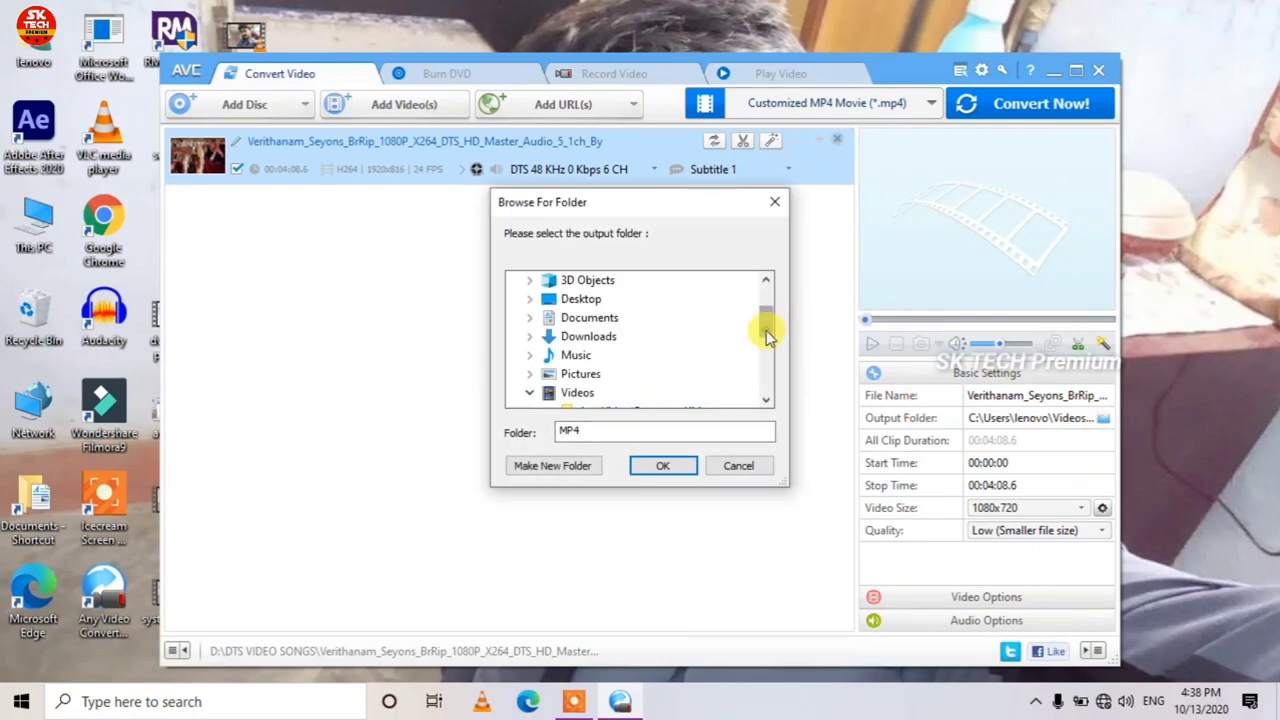
left_click_drag(766, 336, 770, 375)
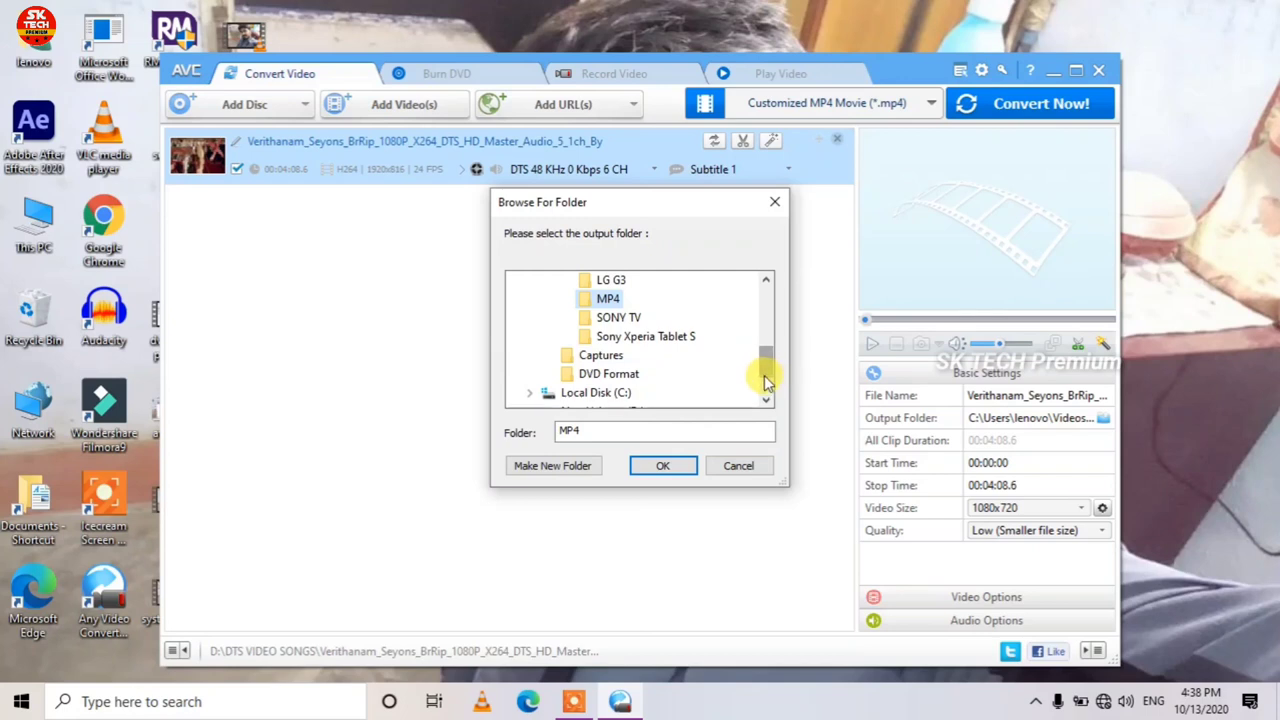
left_click(766, 380)
left_click(588, 353)
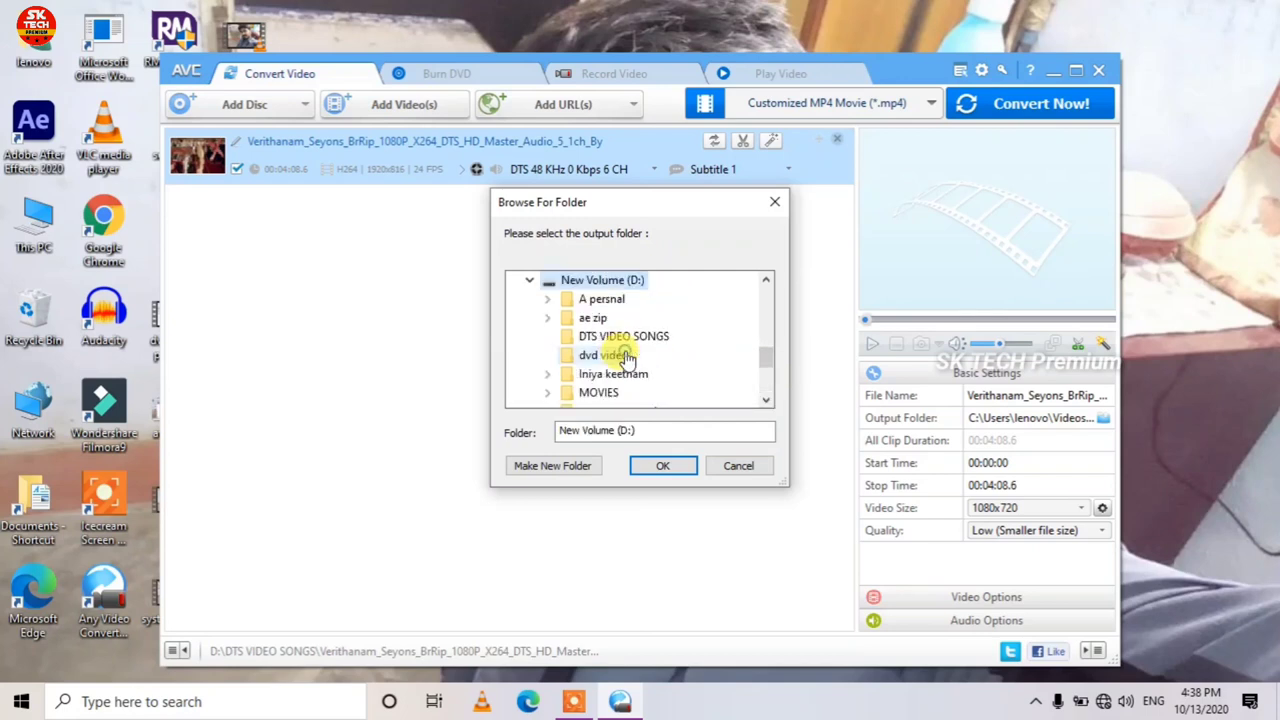
left_click(612, 356)
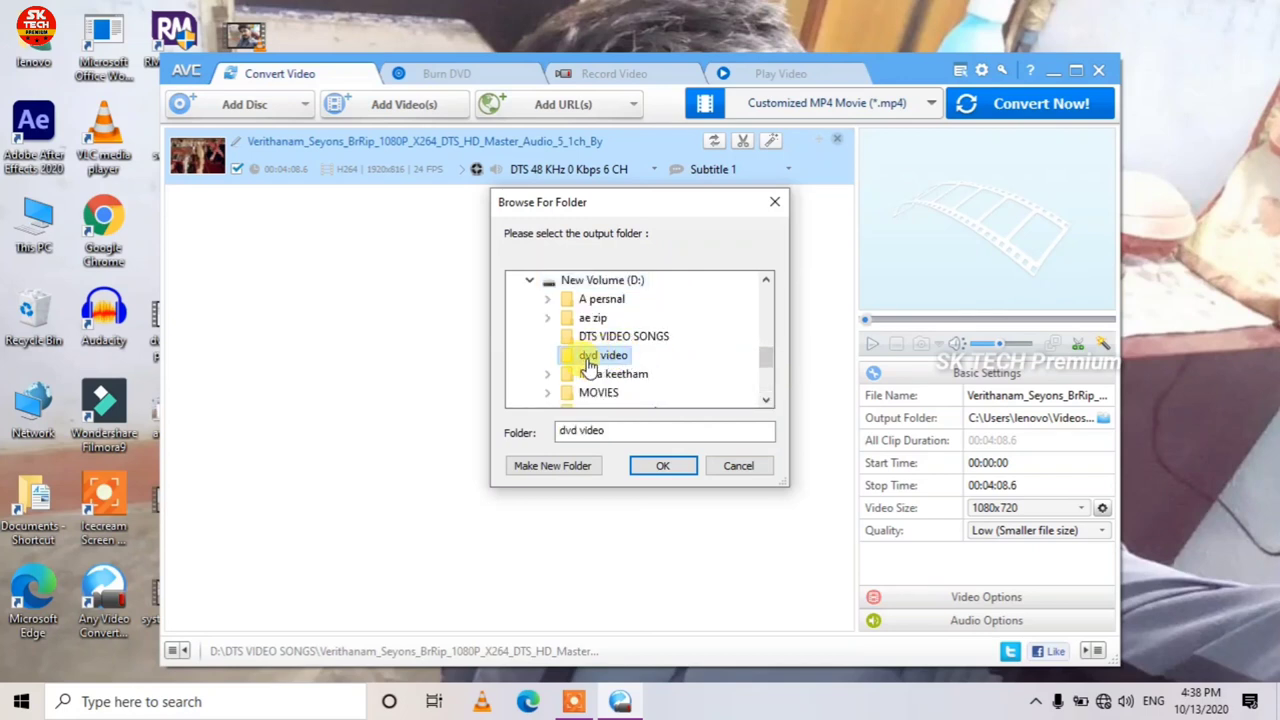
left_click(661, 465)
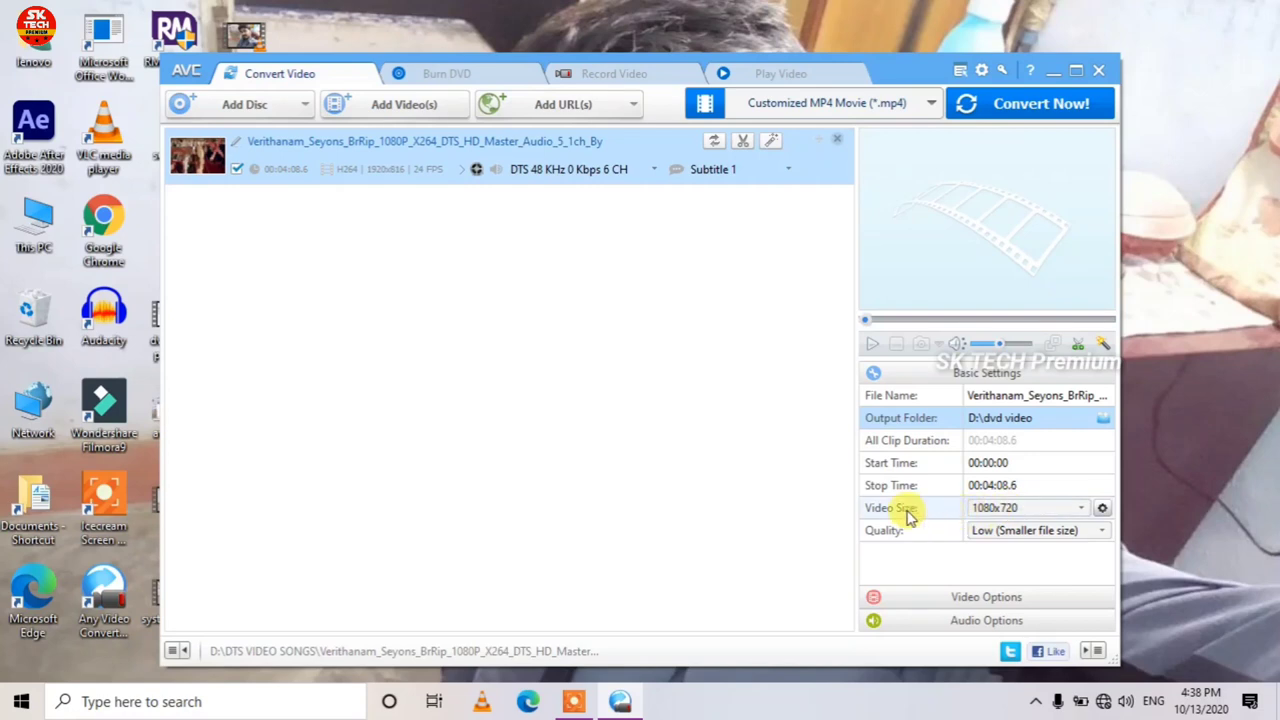
Set the output video size to 720x480 and the quality to Low (Smaller file size)
left_click(1030, 508)
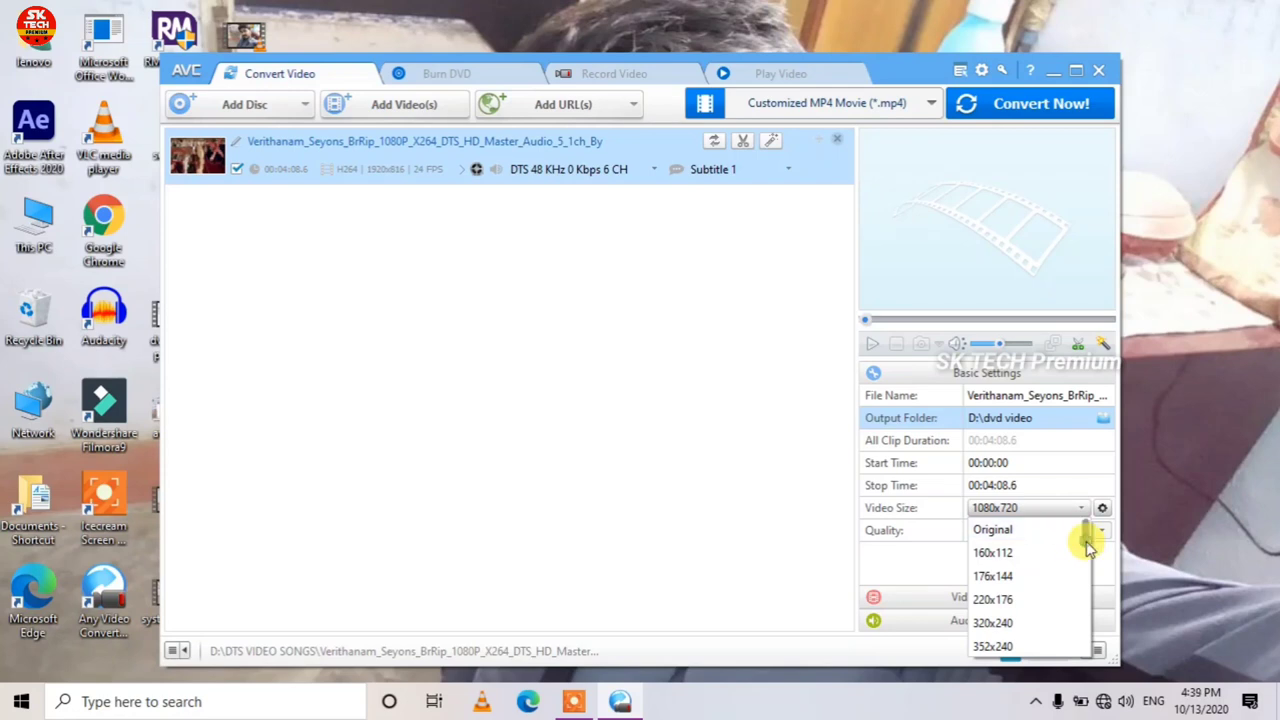
left_click_drag(1087, 545, 1090, 597)
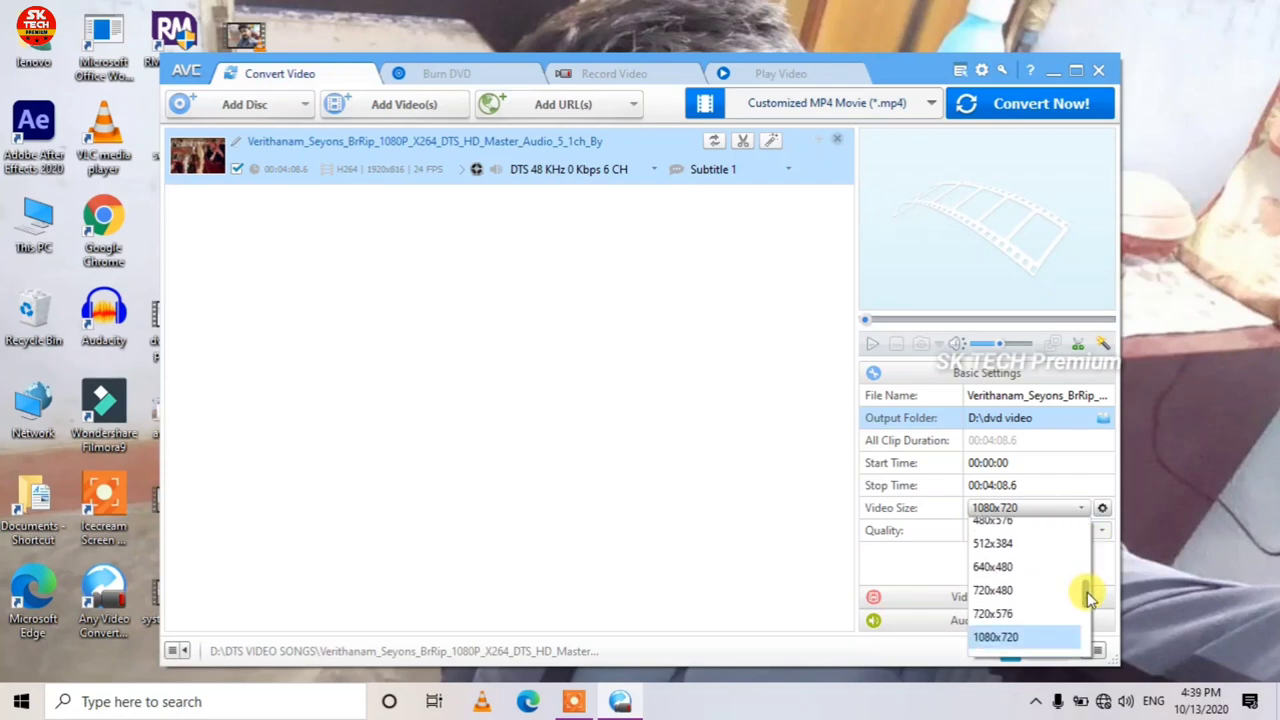
left_click(995, 591)
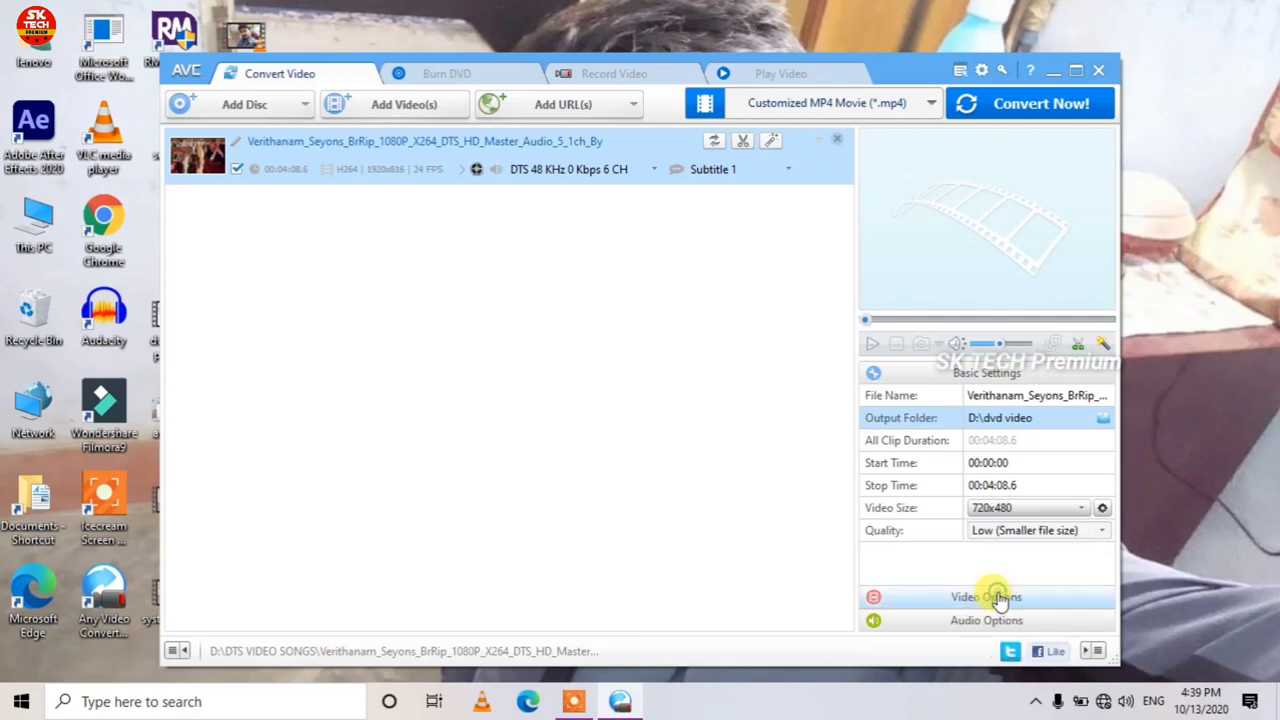
left_click(984, 530)
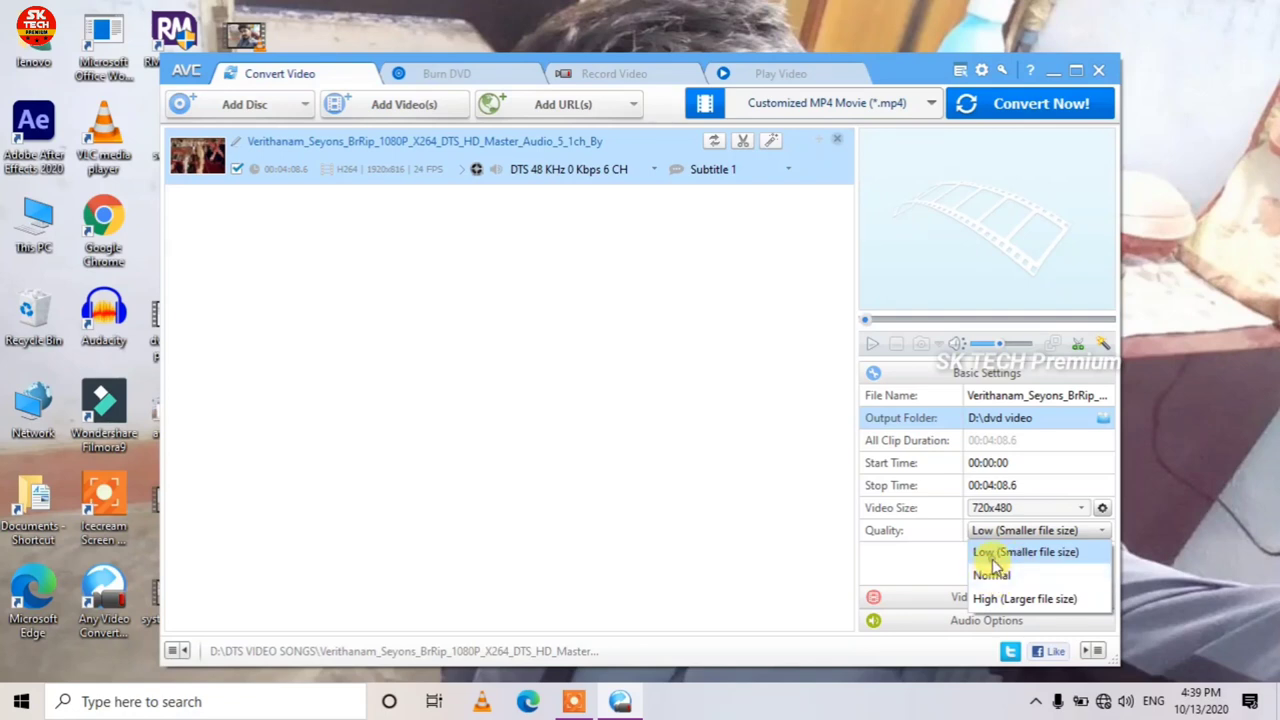
left_click(988, 555)
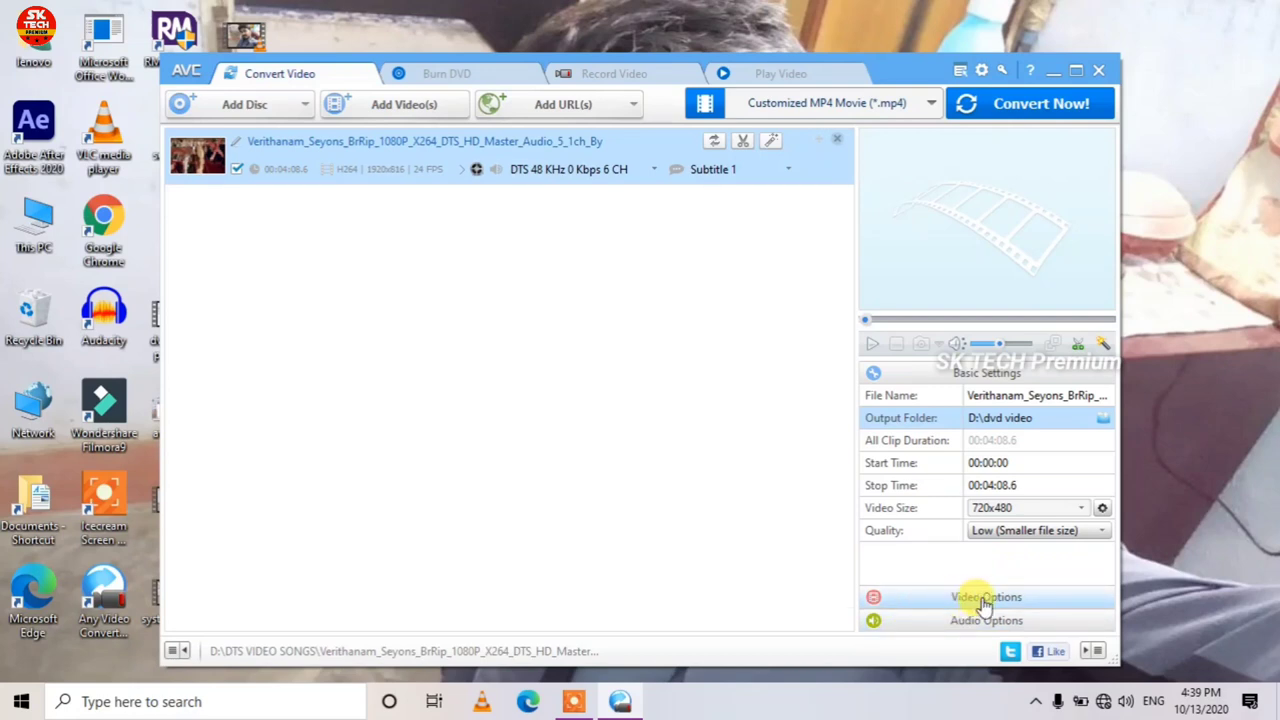
Select the mpeg4 video codec and a video bitrate of 1024, and check the frame rate and encode pass settings
left_click(979, 598)
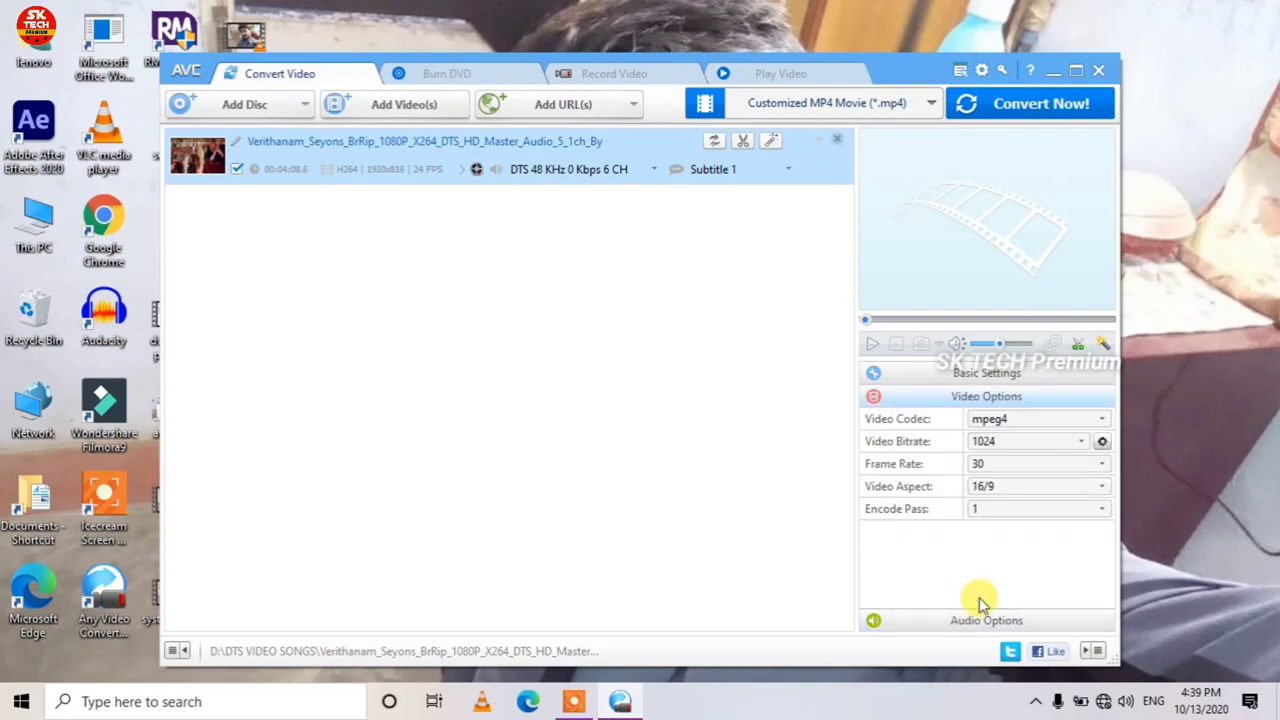
left_click(1008, 425)
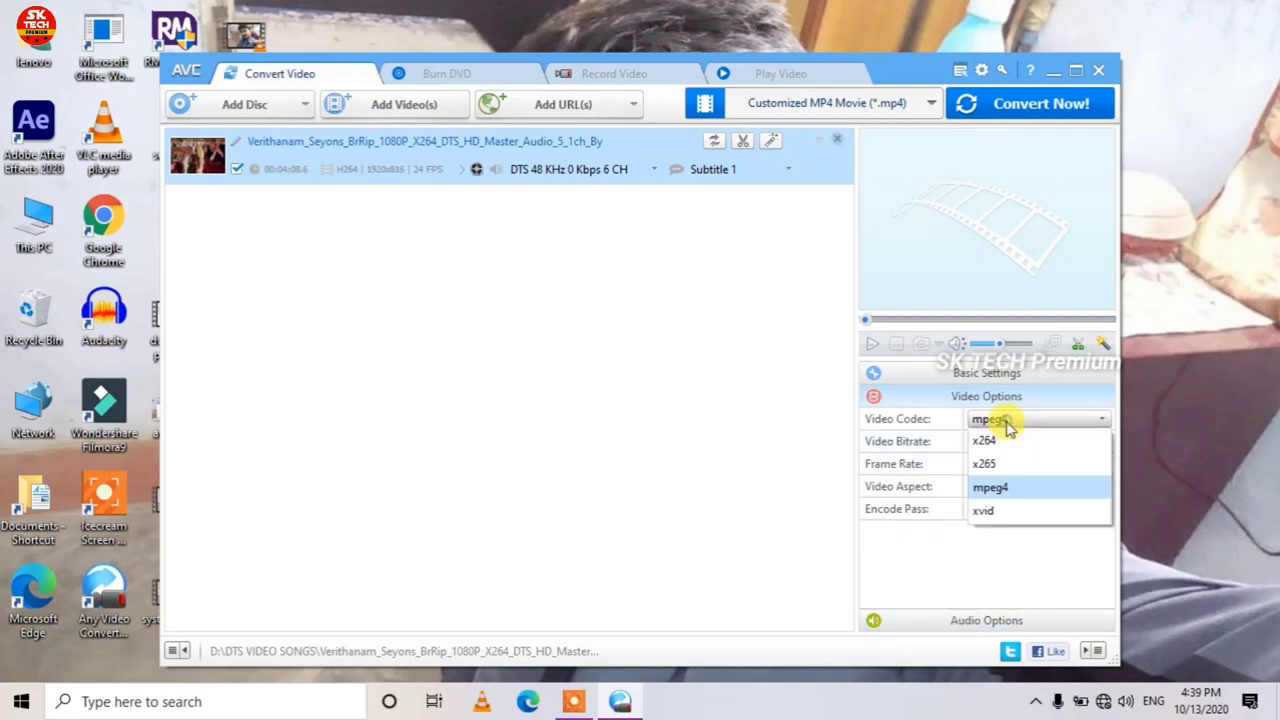
left_click(1000, 490)
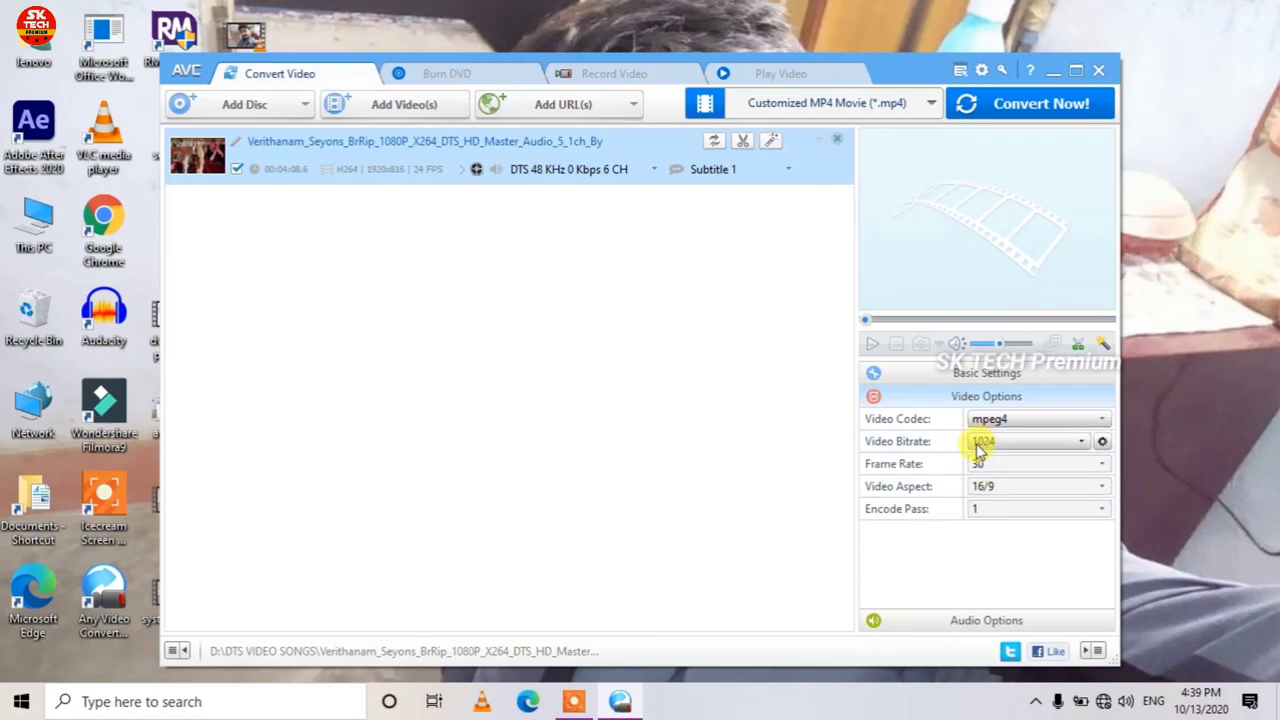
left_click(996, 445)
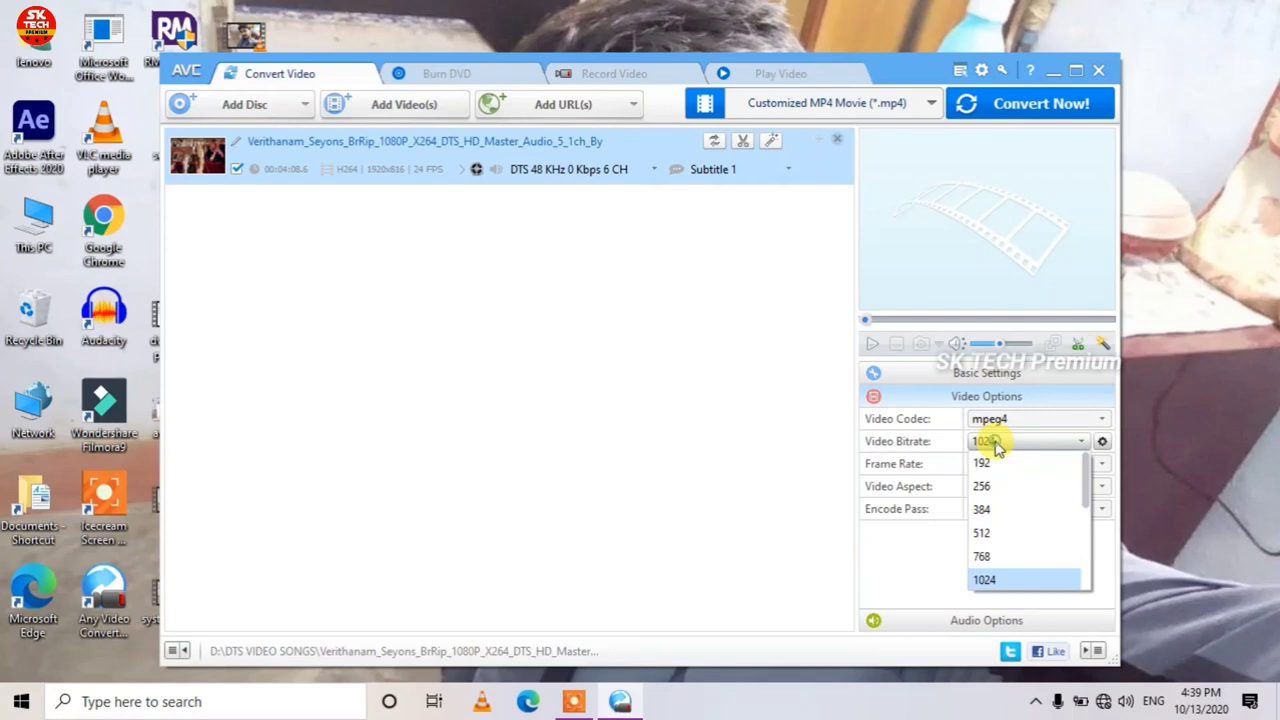
left_click(990, 582)
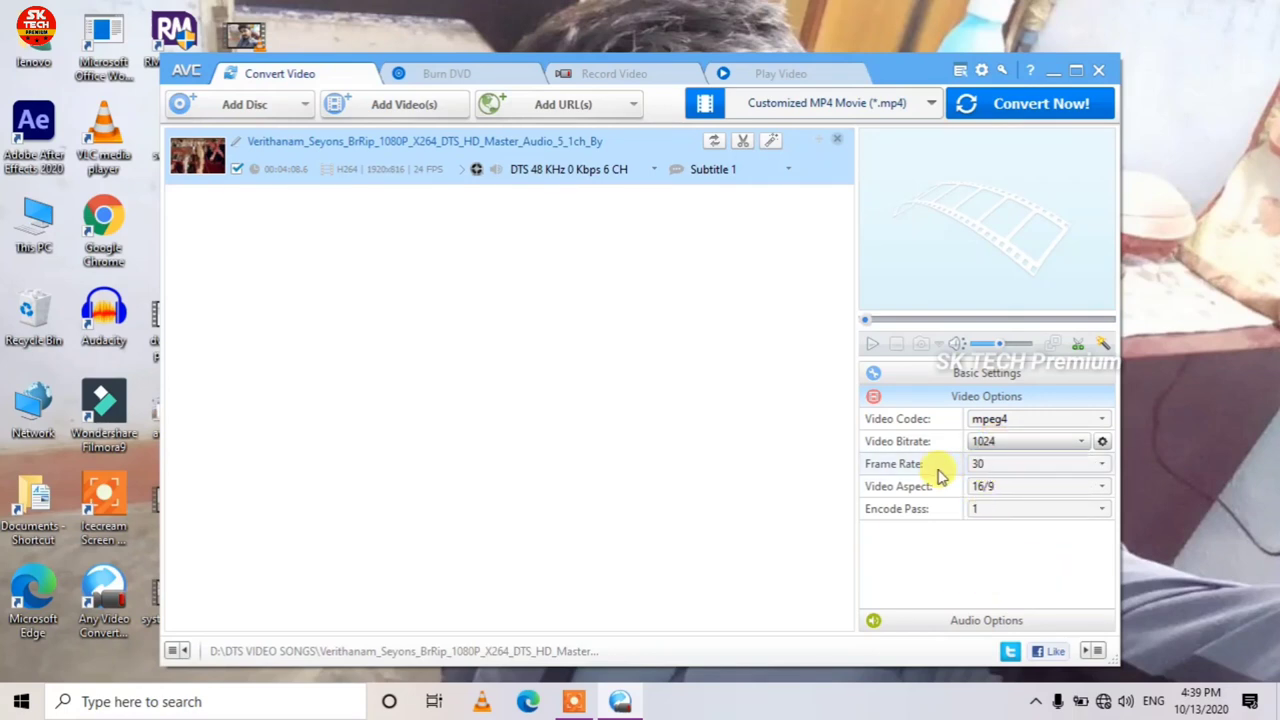
left_click(1000, 466)
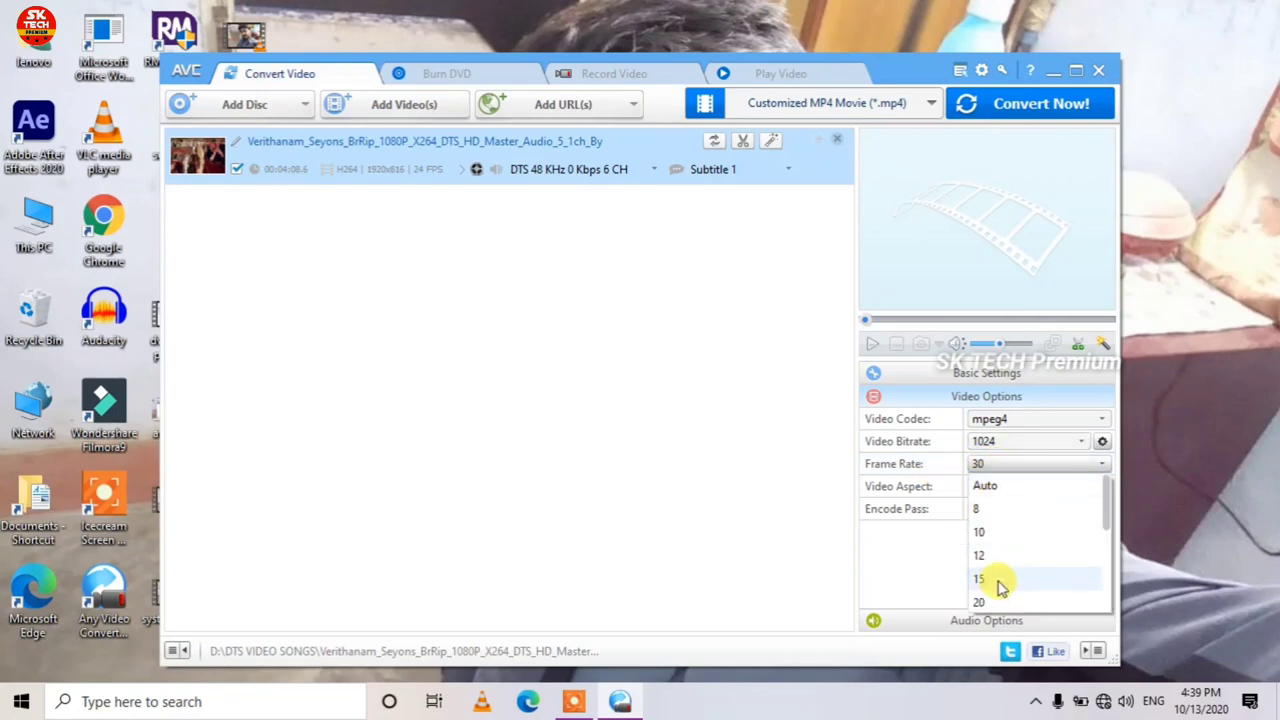
left_click(997, 470)
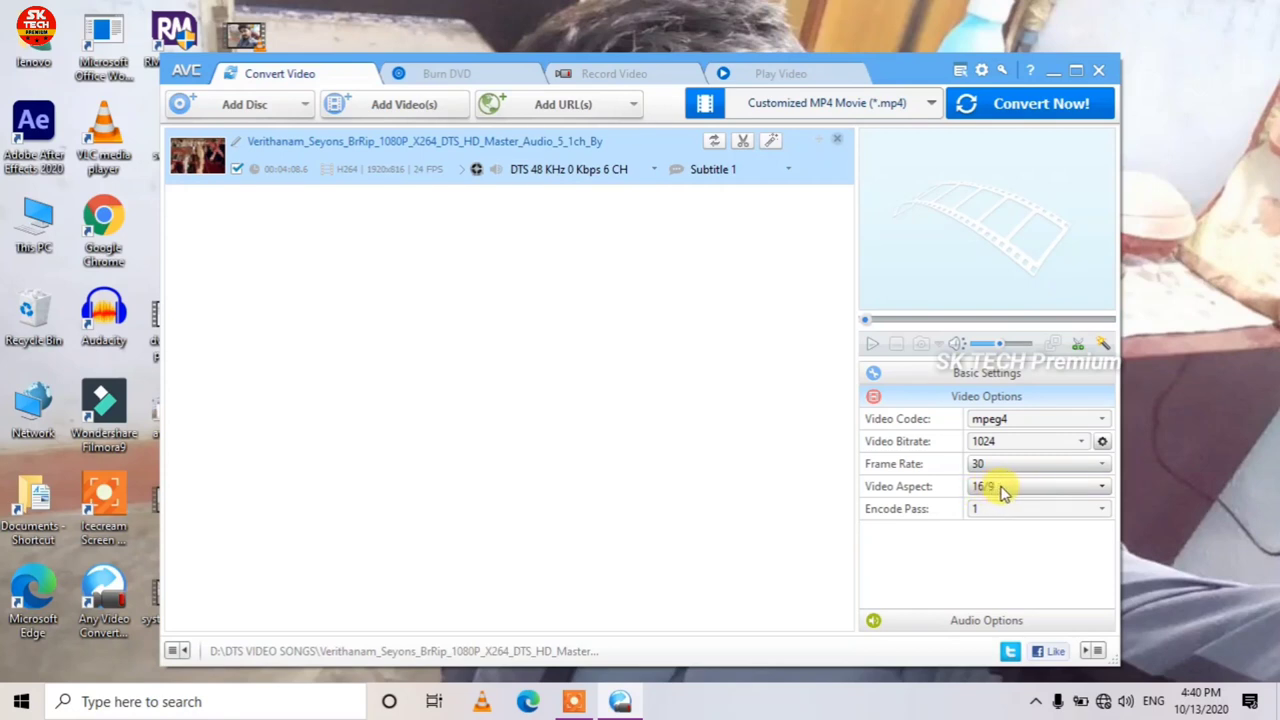
left_click(985, 512)
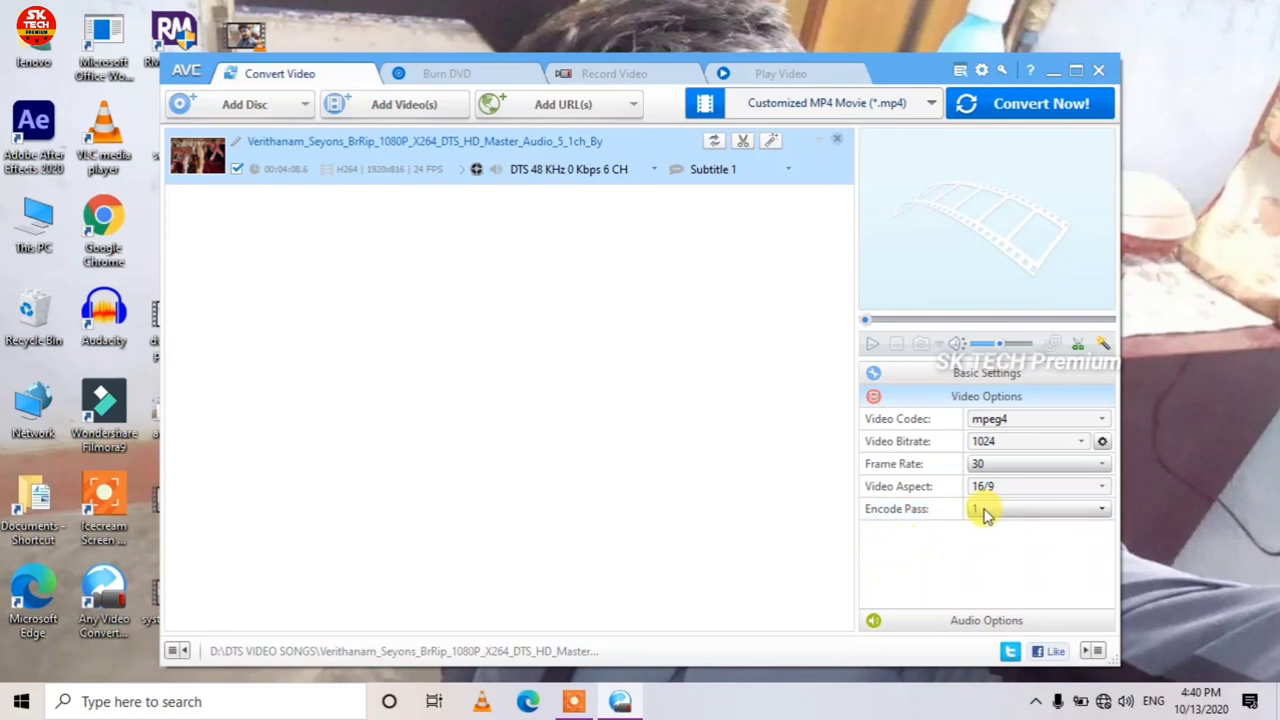
Select the aac audio codec with an audio bitrate of 320 and a sample rate of 44100
left_click(983, 621)
left_click(1036, 445)
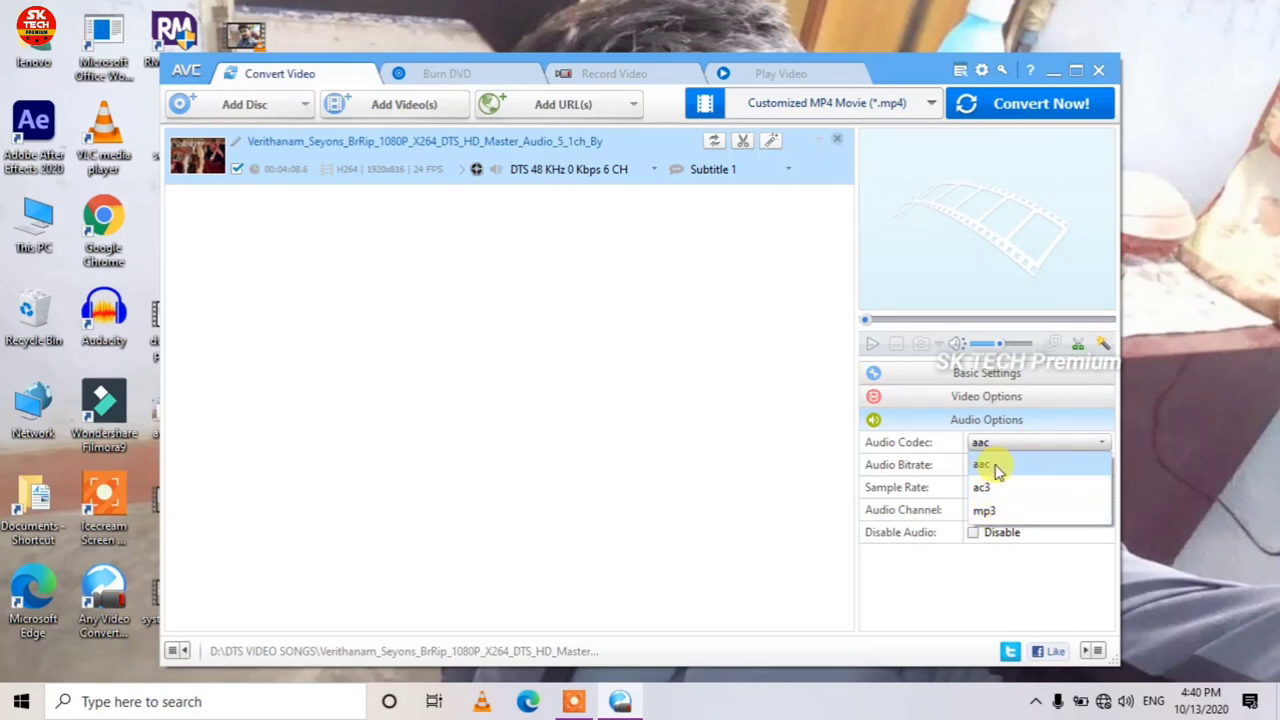
left_click(990, 466)
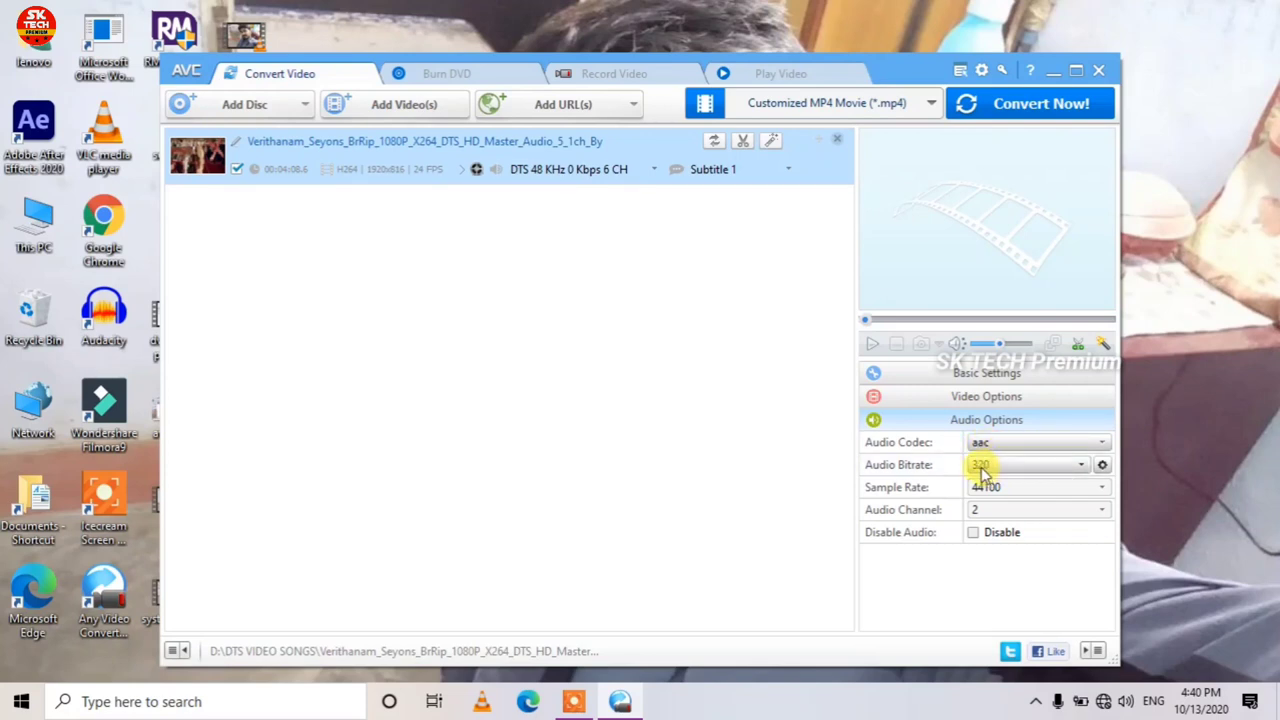
left_click(980, 468)
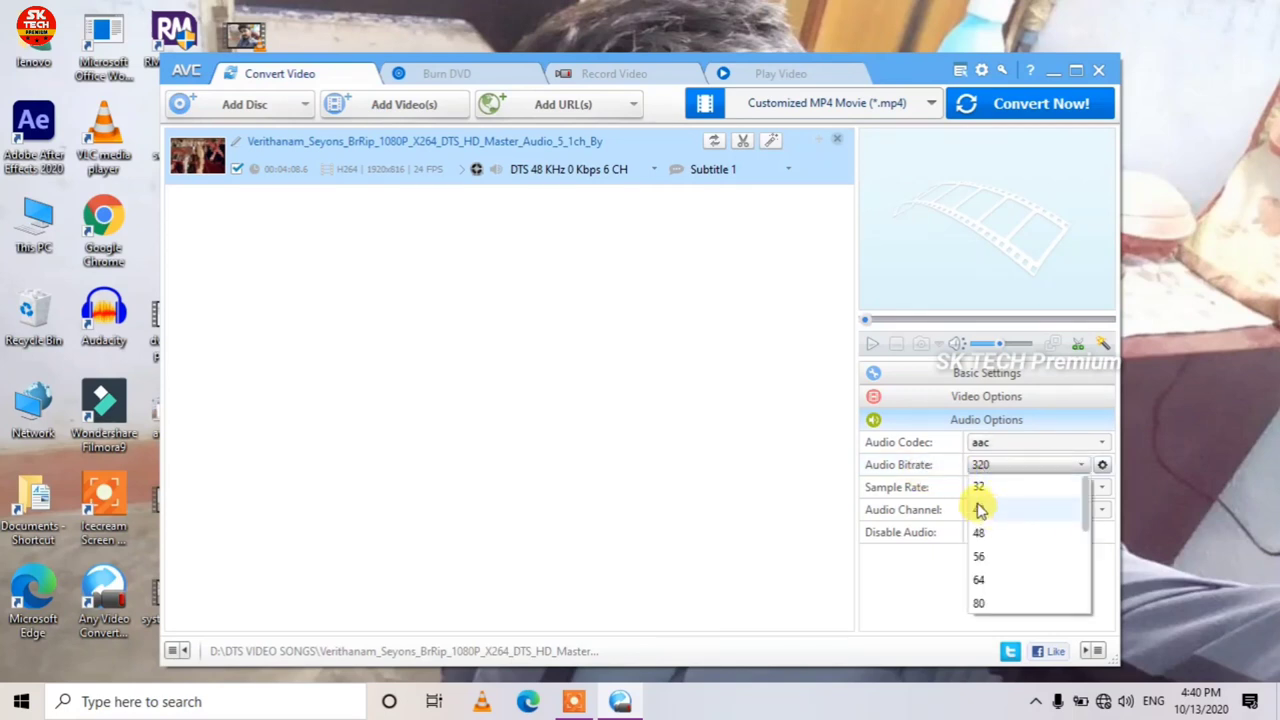
left_click(985, 472)
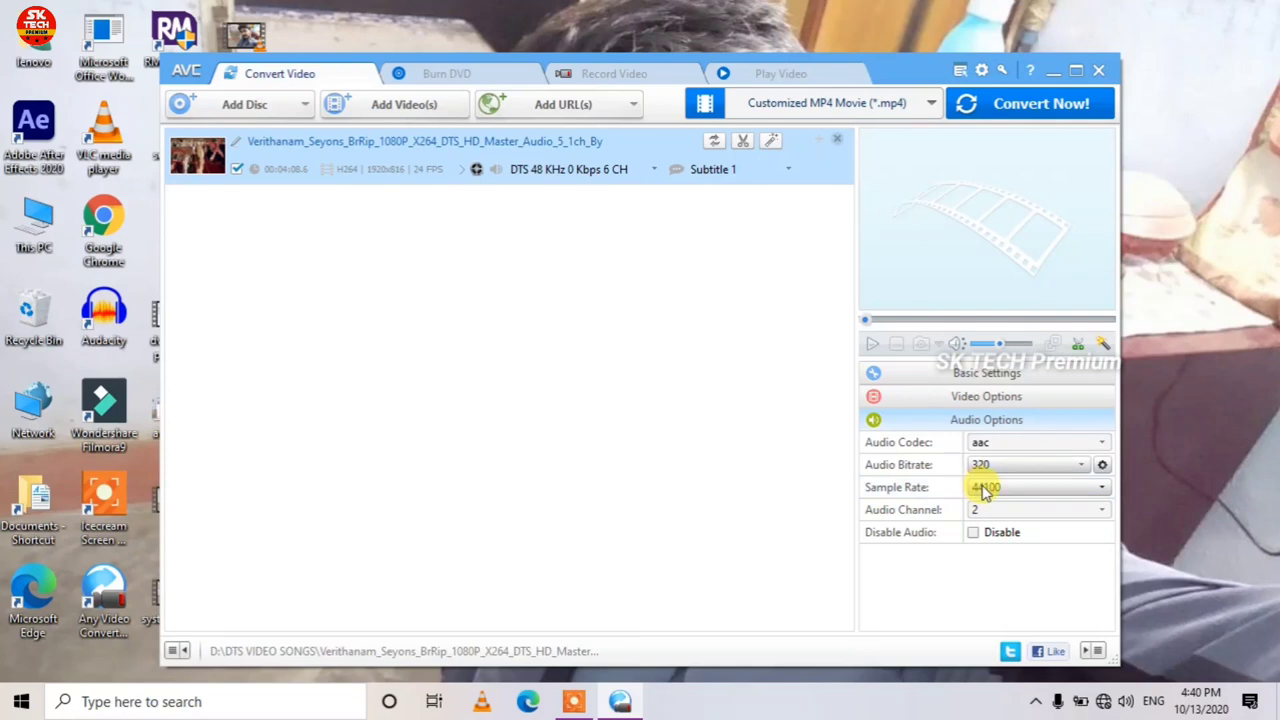
left_click(985, 489)
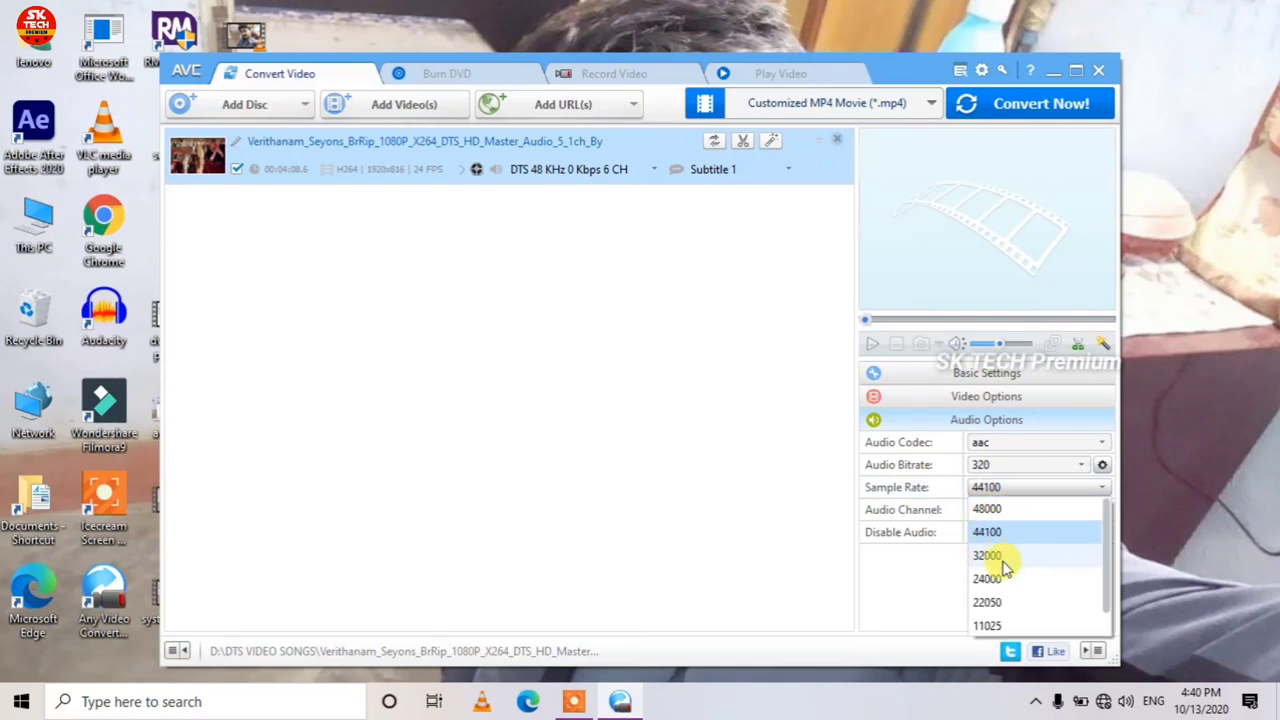
left_click(988, 533)
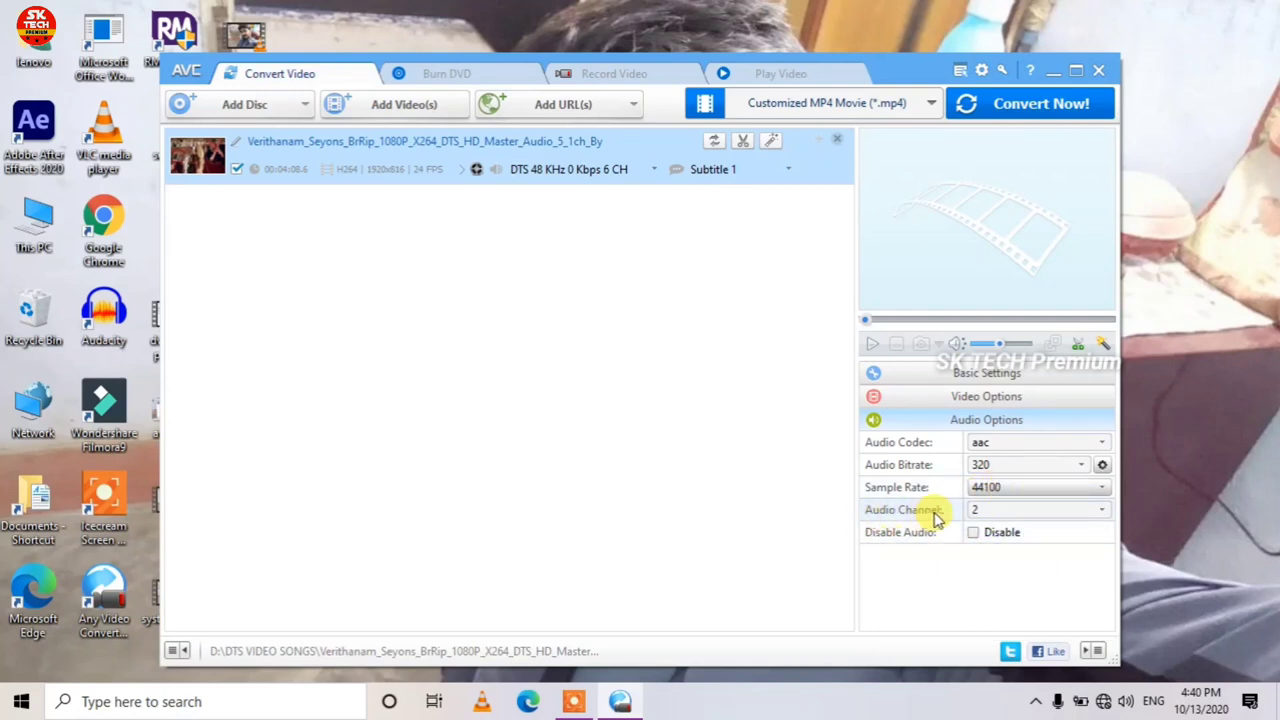
Set the number of output audio channels to 6
left_click(993, 511)
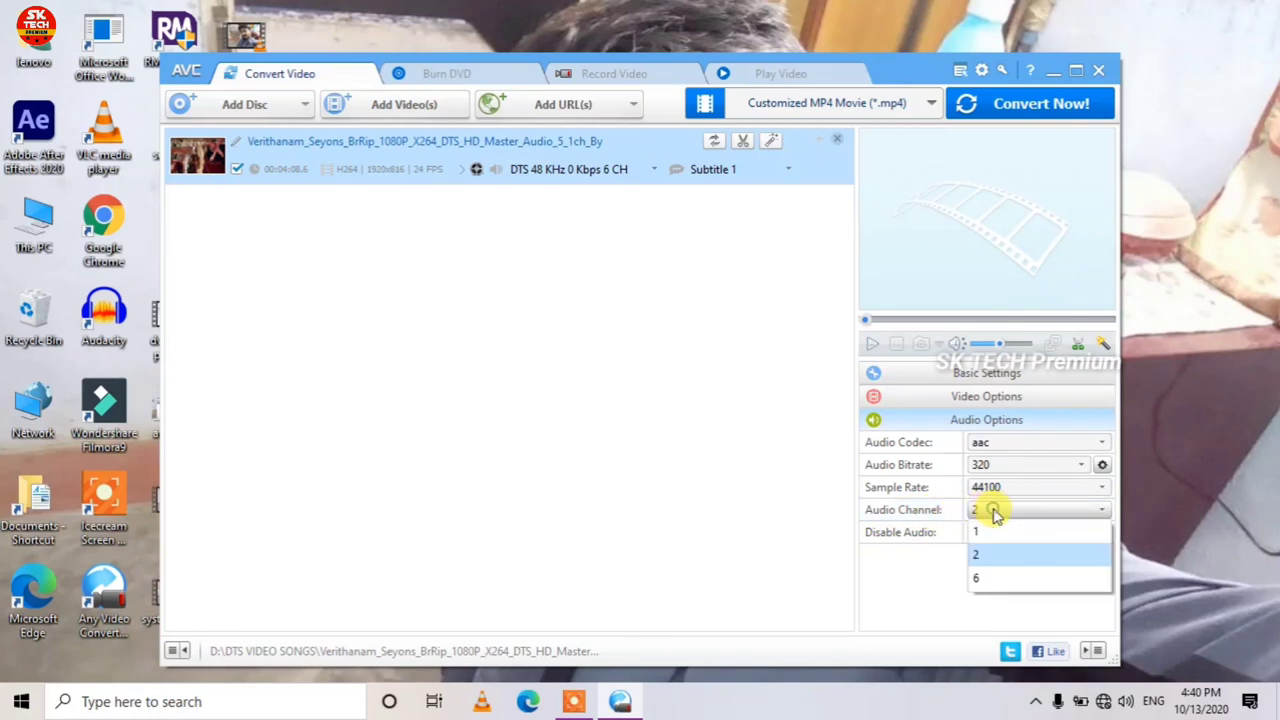
left_click(979, 582)
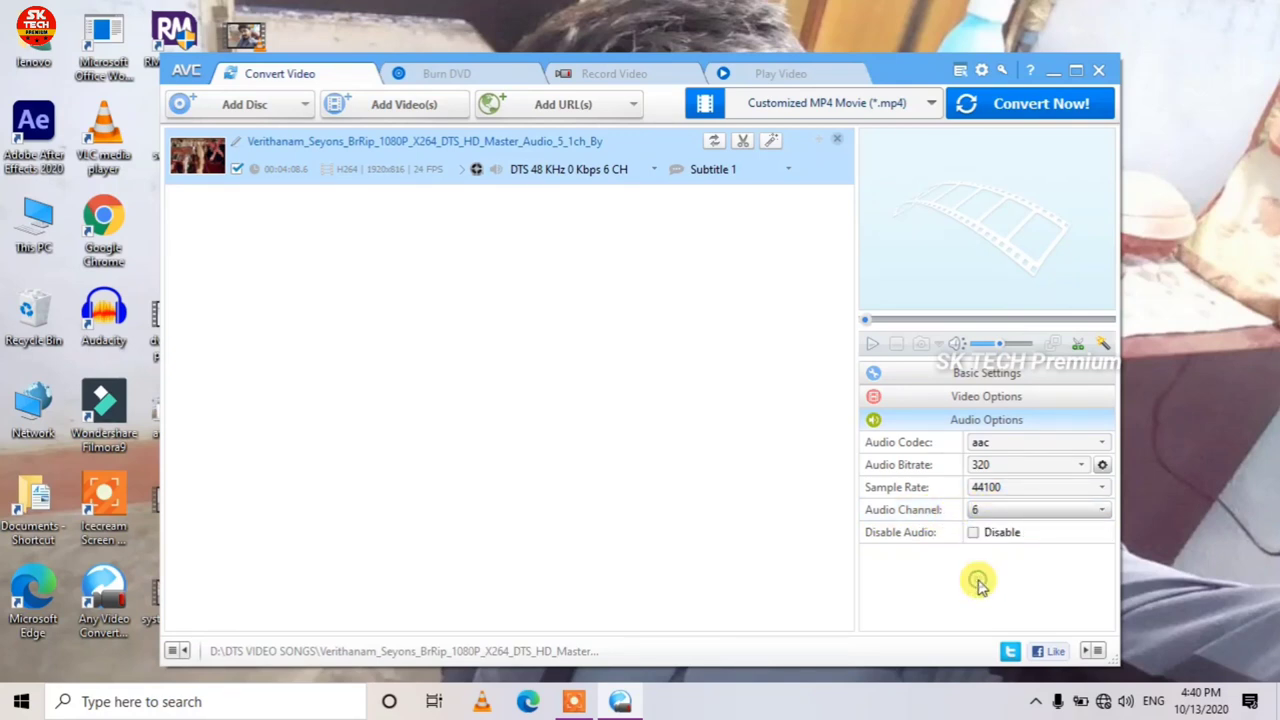
left_click(992, 512)
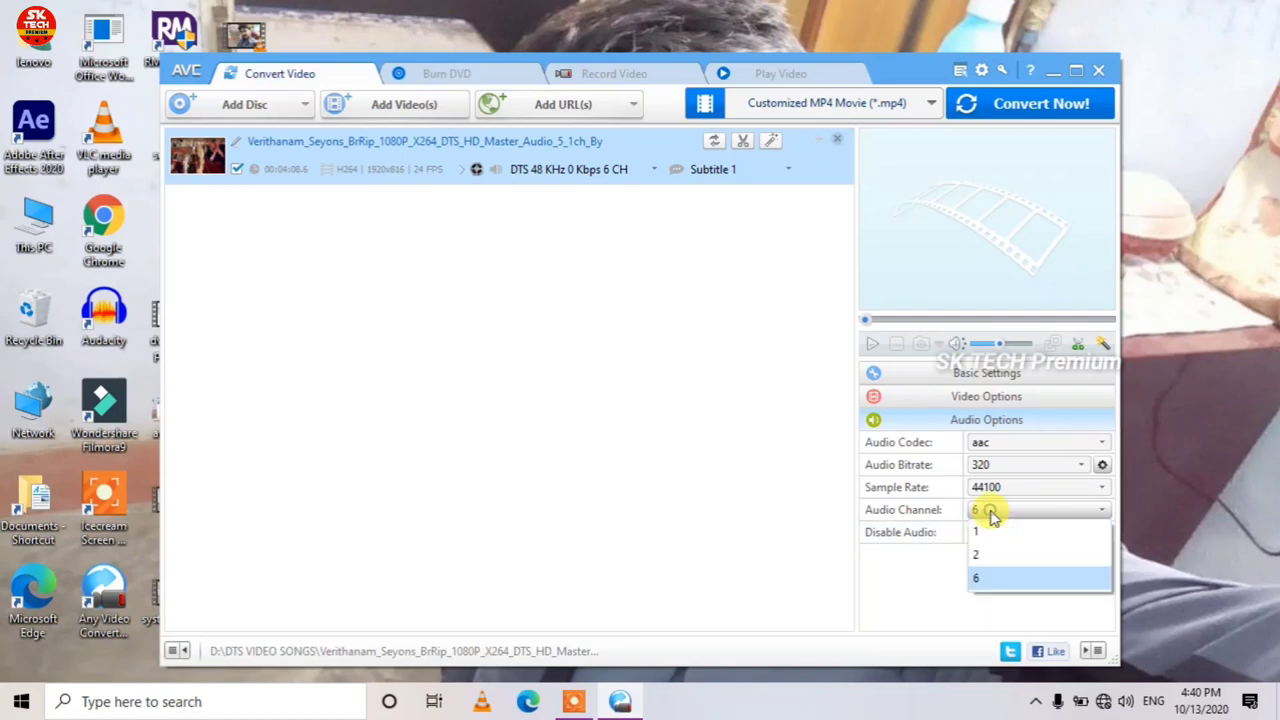
left_click(987, 577)
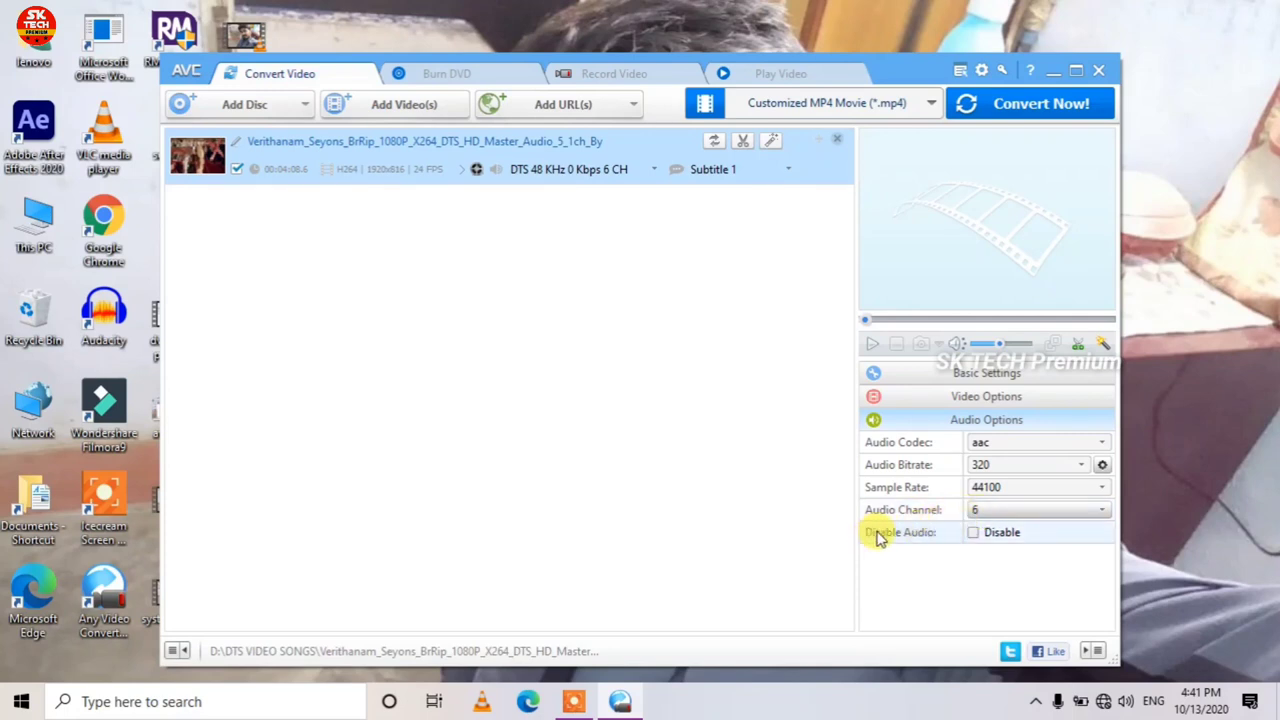
Try disabling the audio, enable it again, and start converting the video
left_click(975, 536)
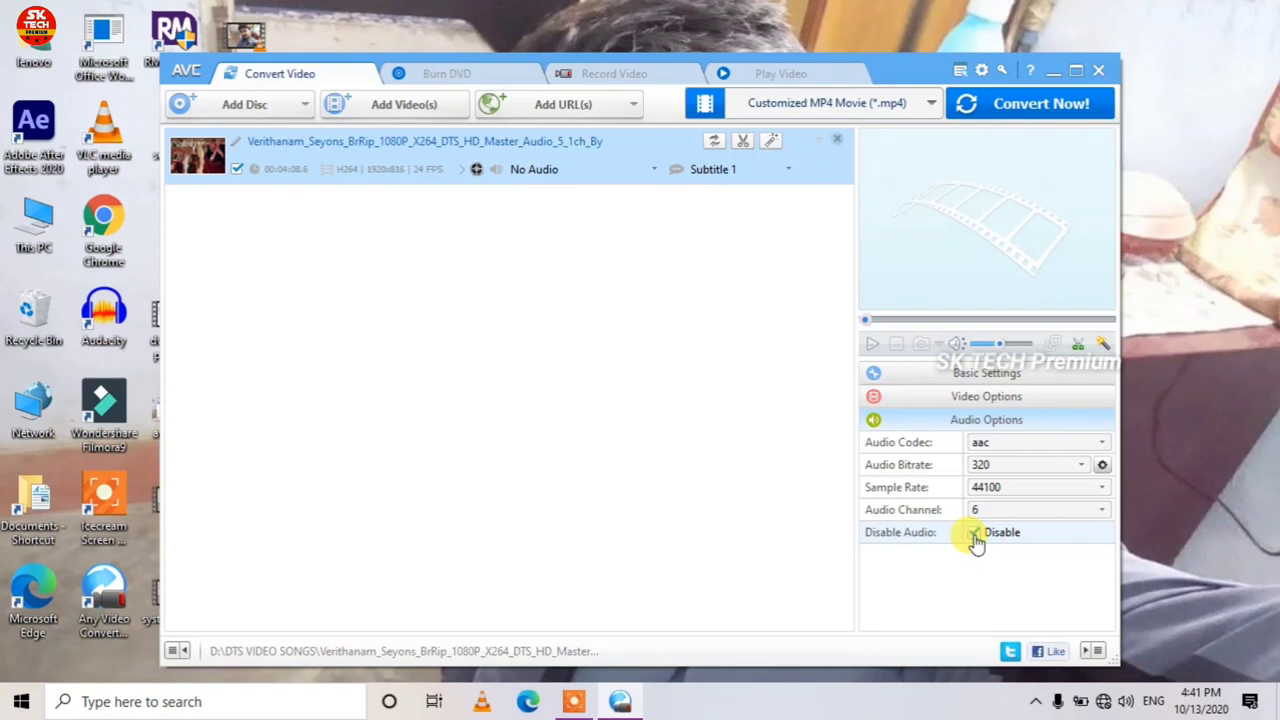
left_click(975, 536)
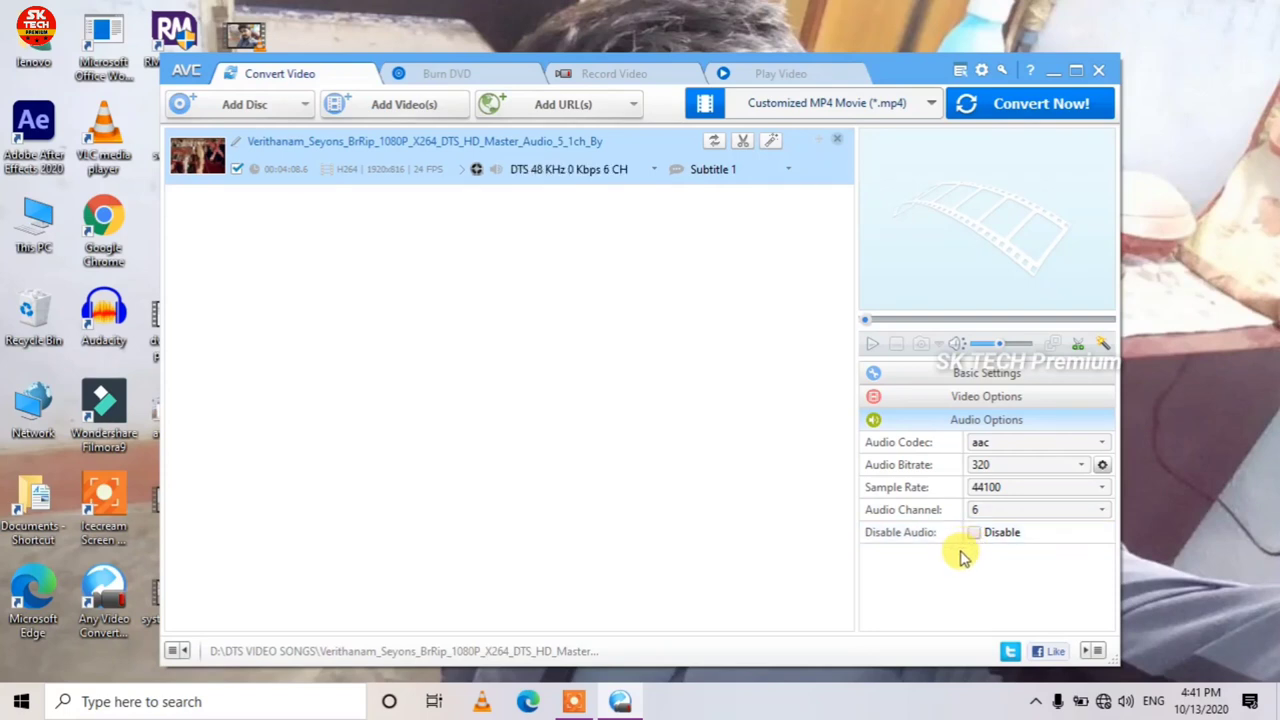
left_click(1032, 108)
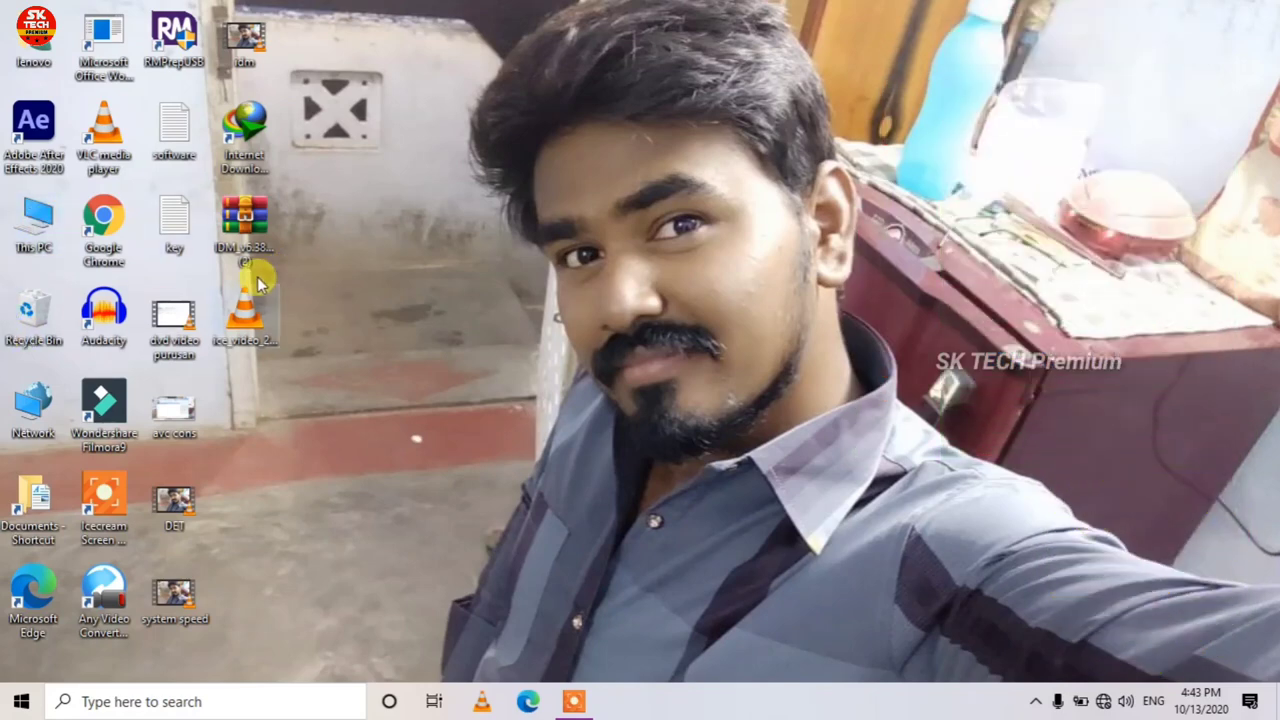
Open the dvd video folder on New Volume (D:) in File Explorer
key("super+e")
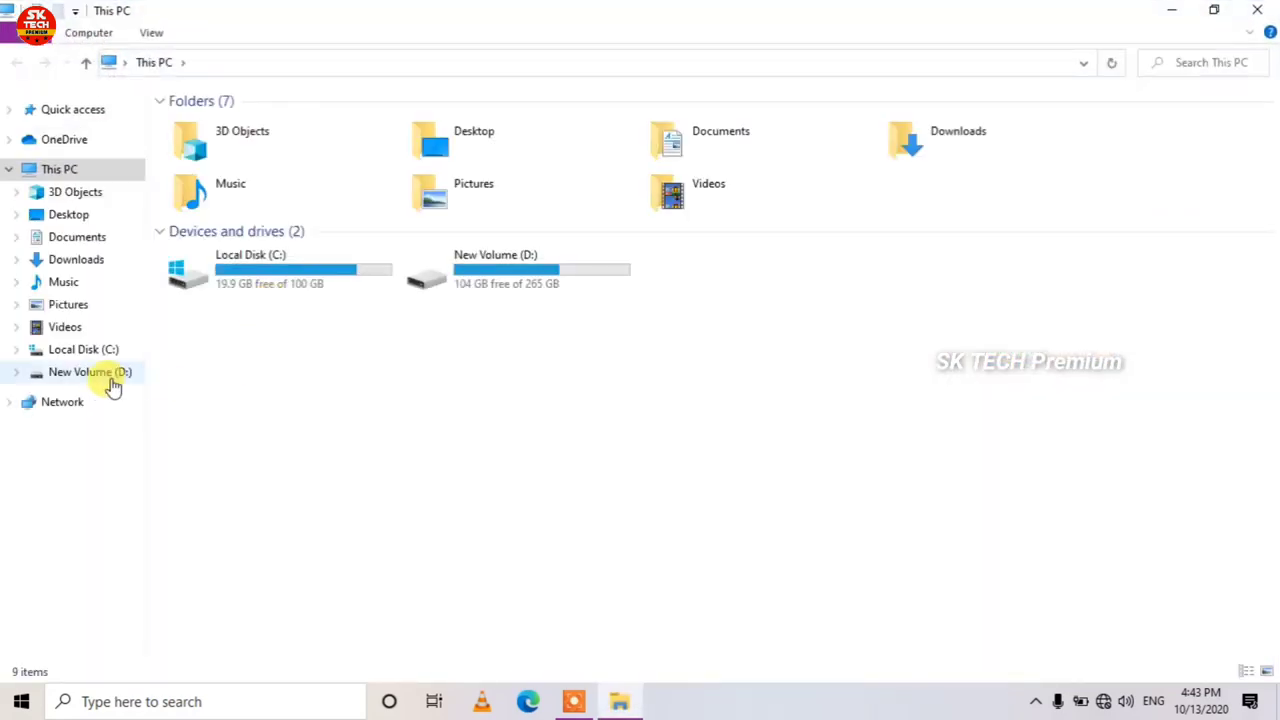
left_click(509, 282)
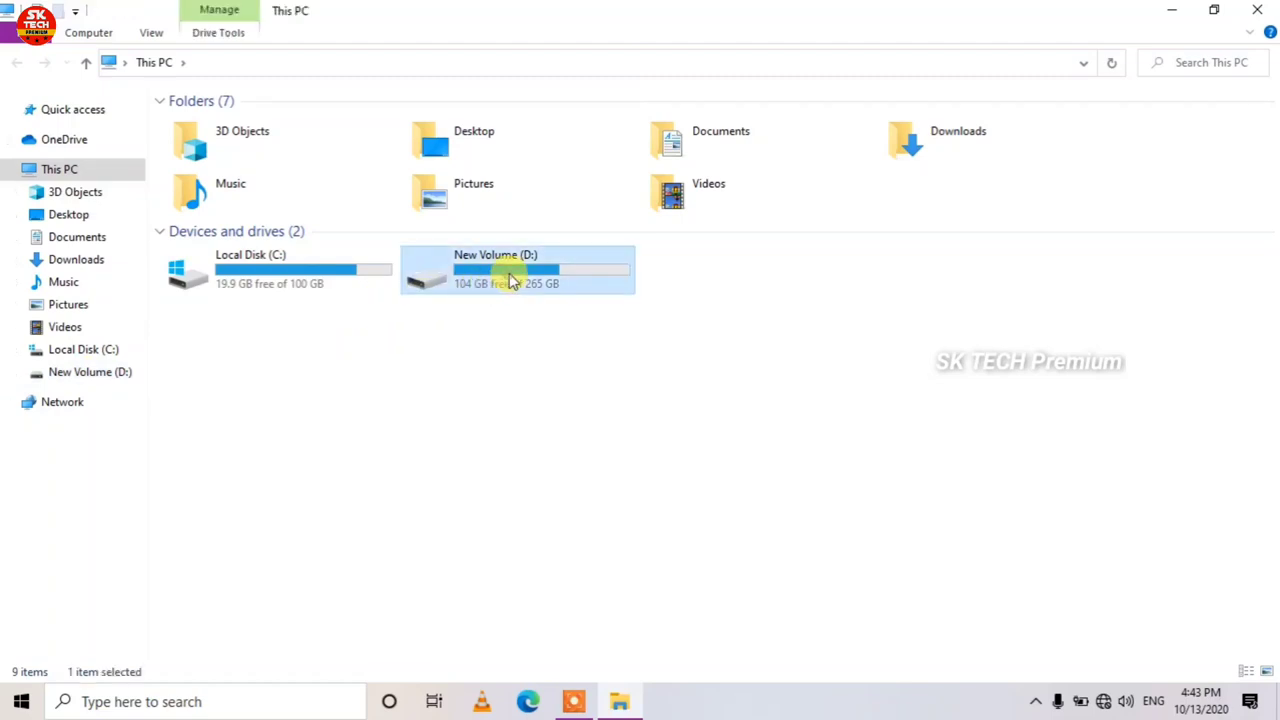
double_click(509, 282)
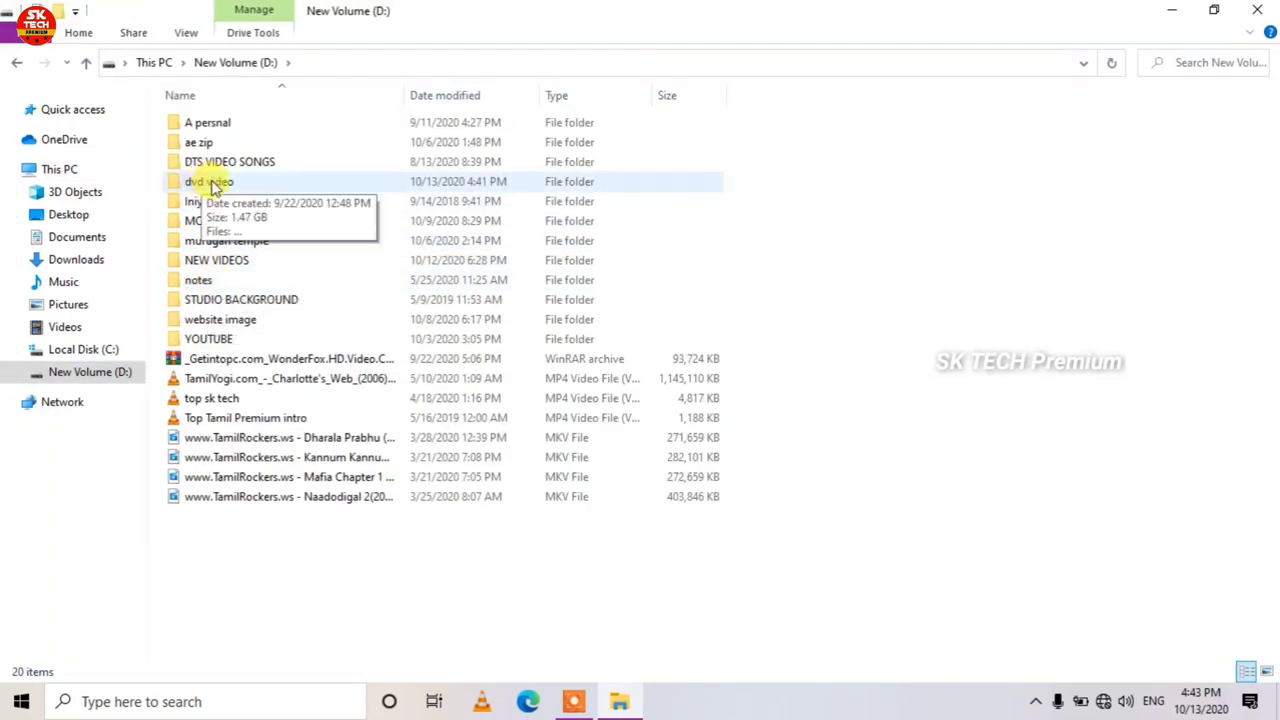
double_click(212, 187)
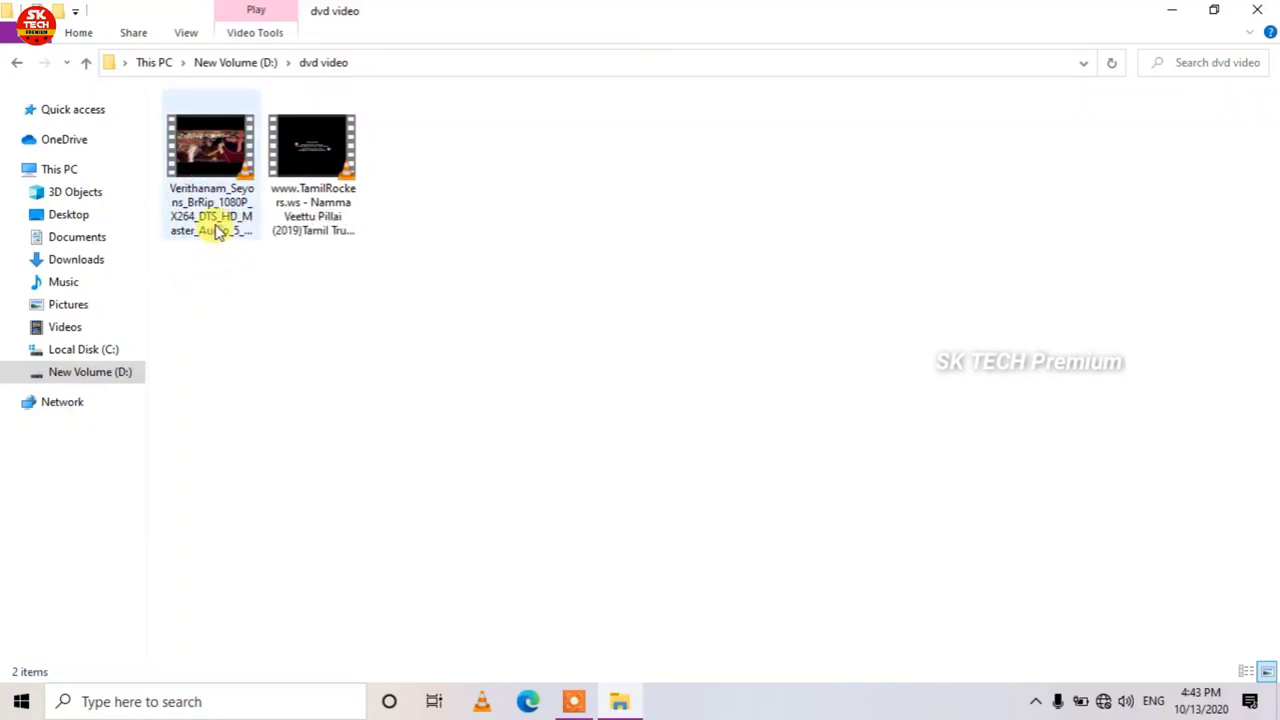
Examine the converted Verithanam video's file properties, including its size on disk and its video and audio details
double_click(220, 231)
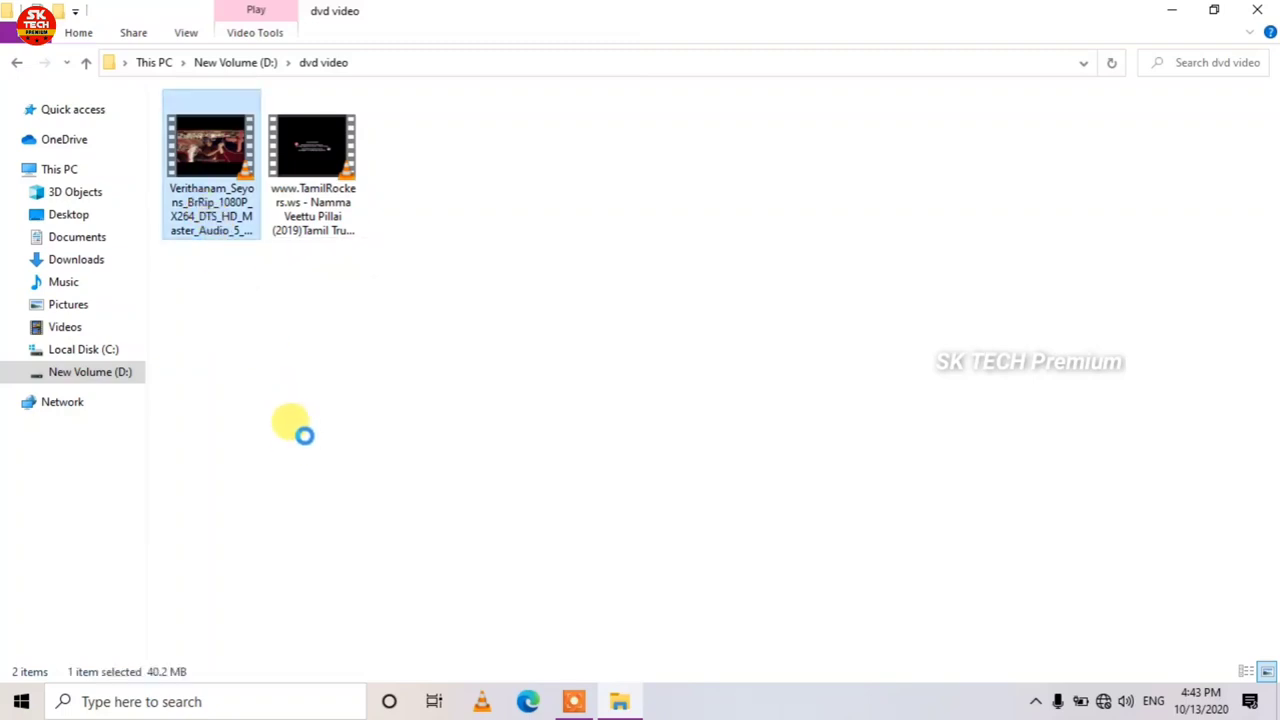
key("shift+F10")
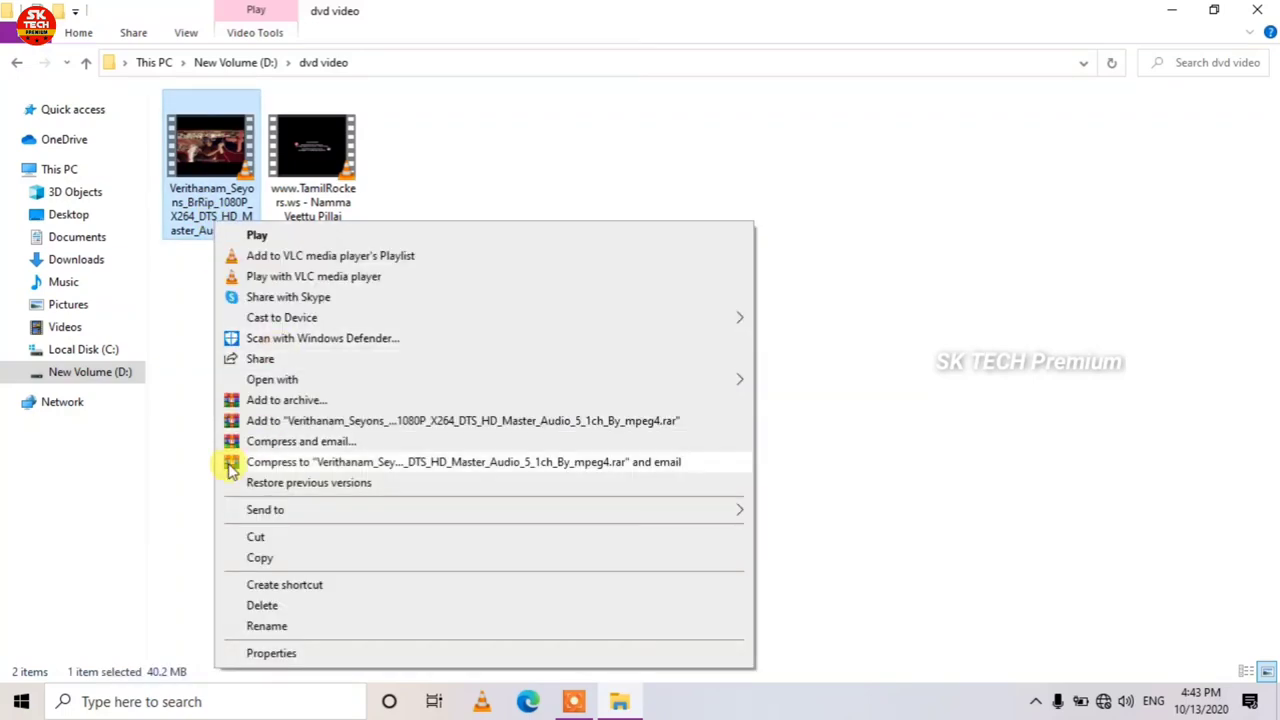
left_click(272, 654)
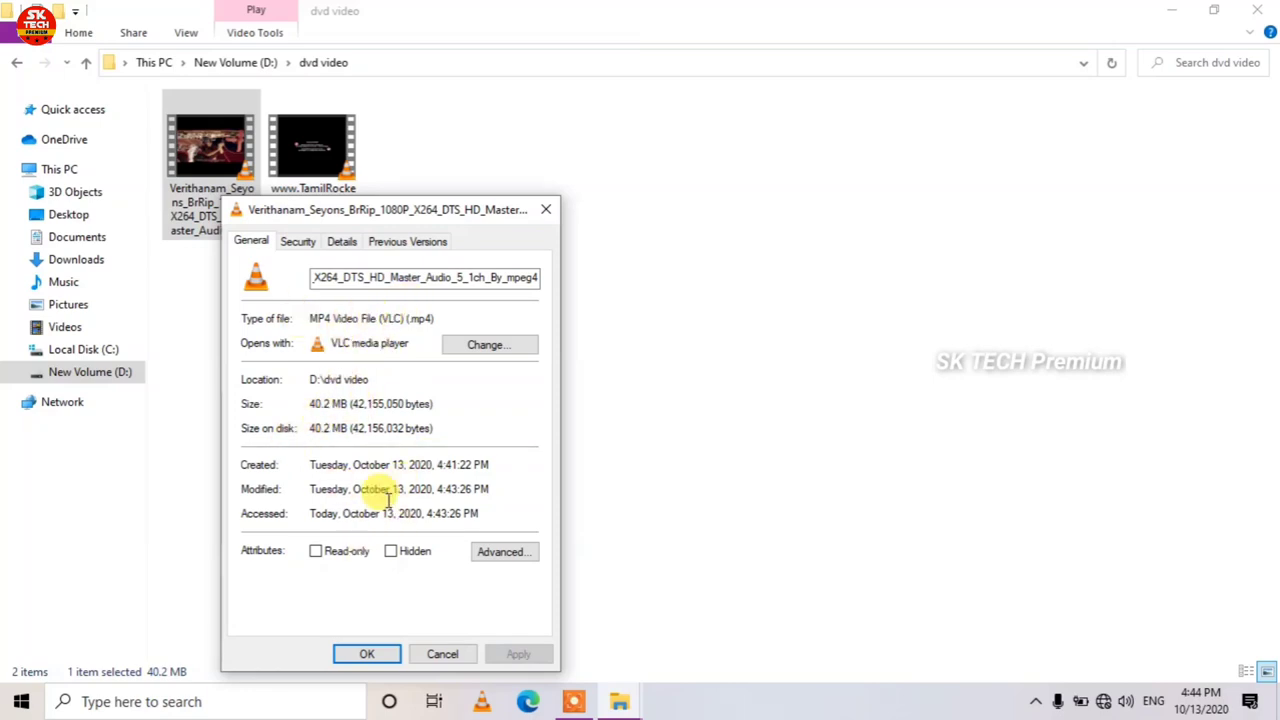
left_click(325, 277)
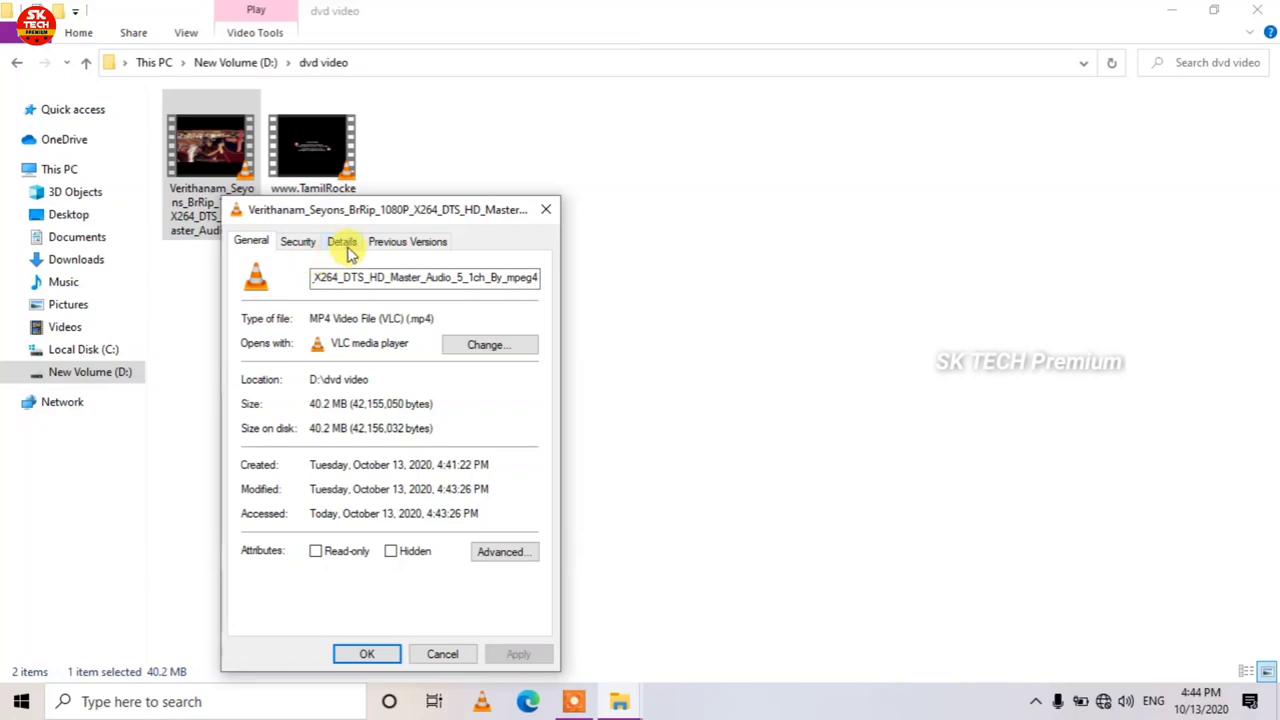
left_click(342, 244)
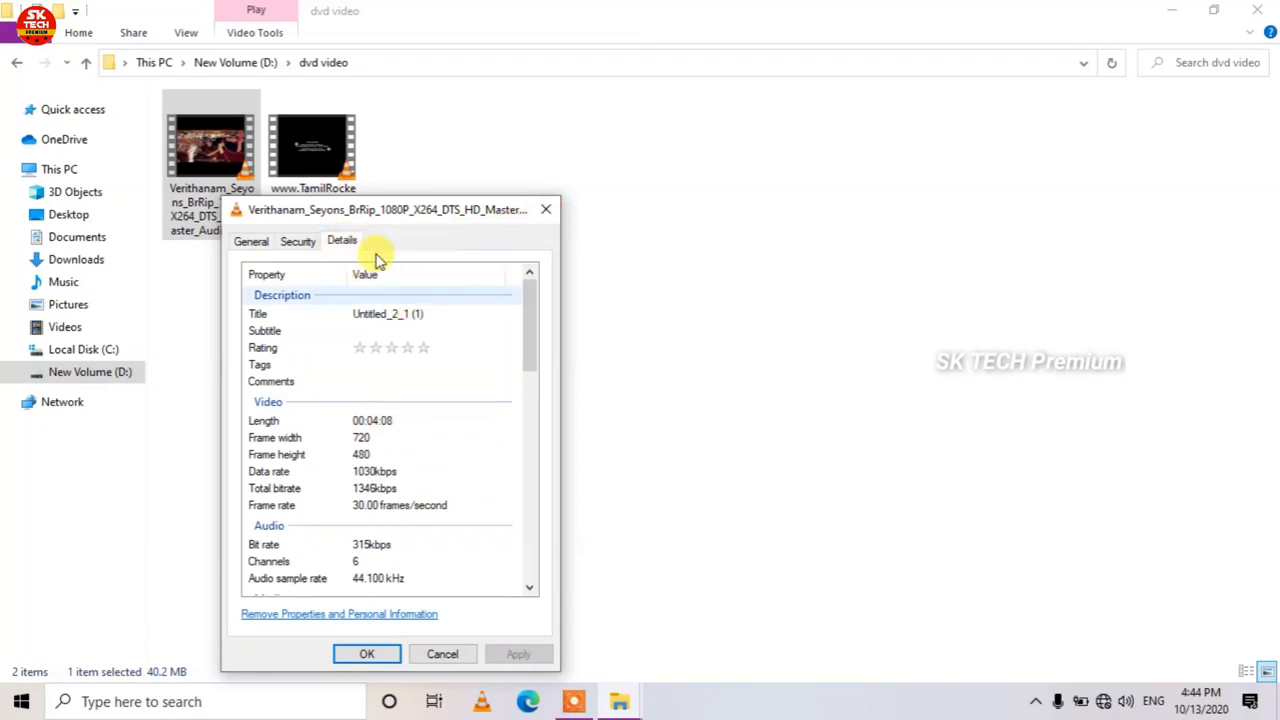
left_click(252, 243)
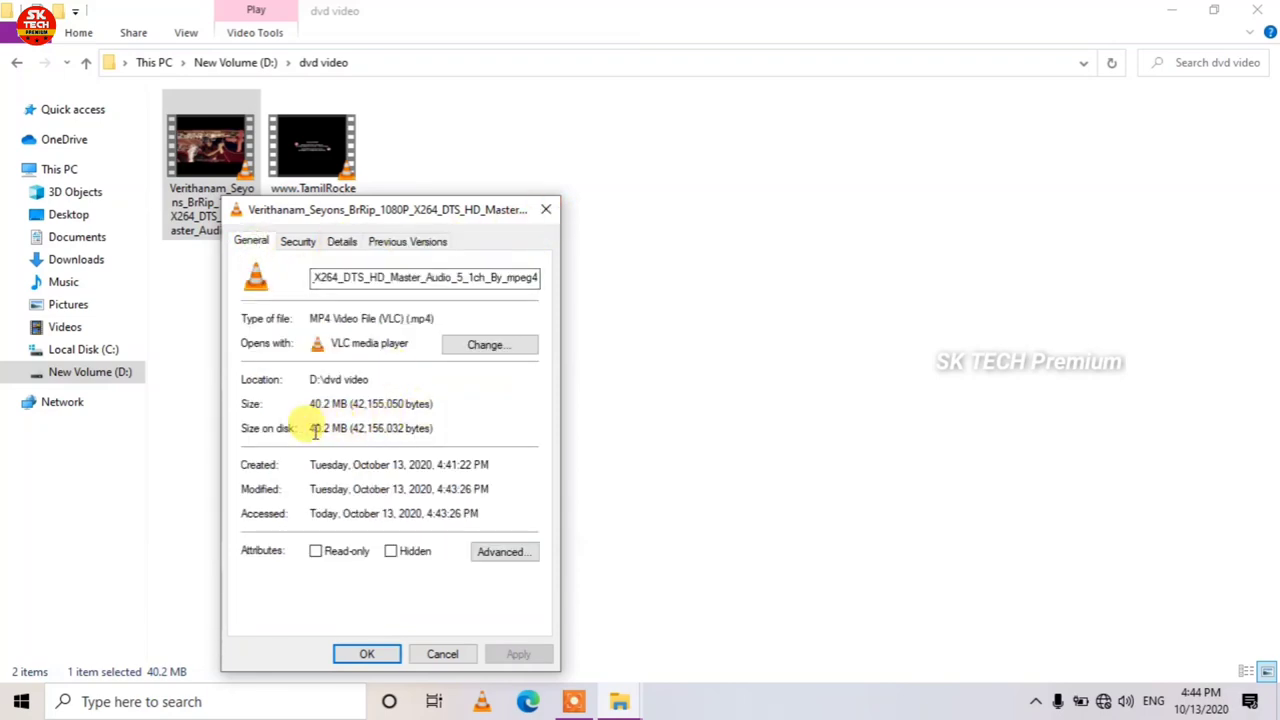
left_click(545, 209)
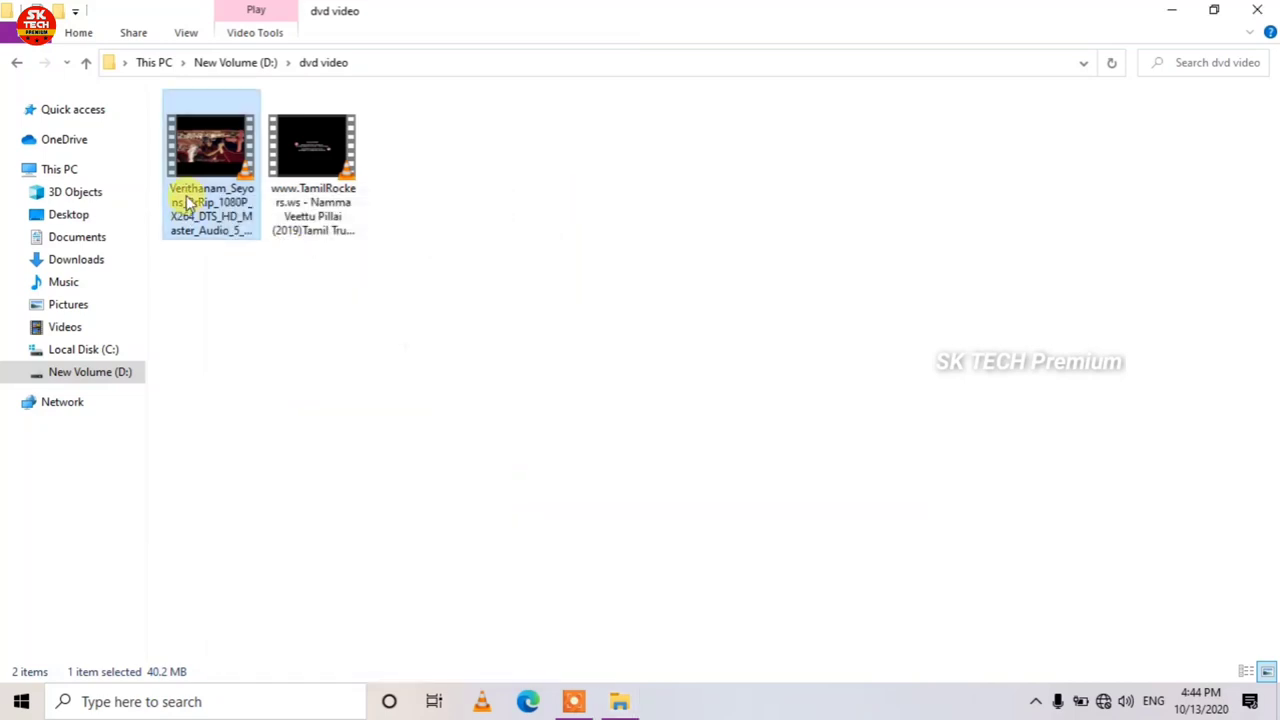
Check the file size of the original Verithanam video in the DTS VIDEO SONGS folder
left_click(80, 376)
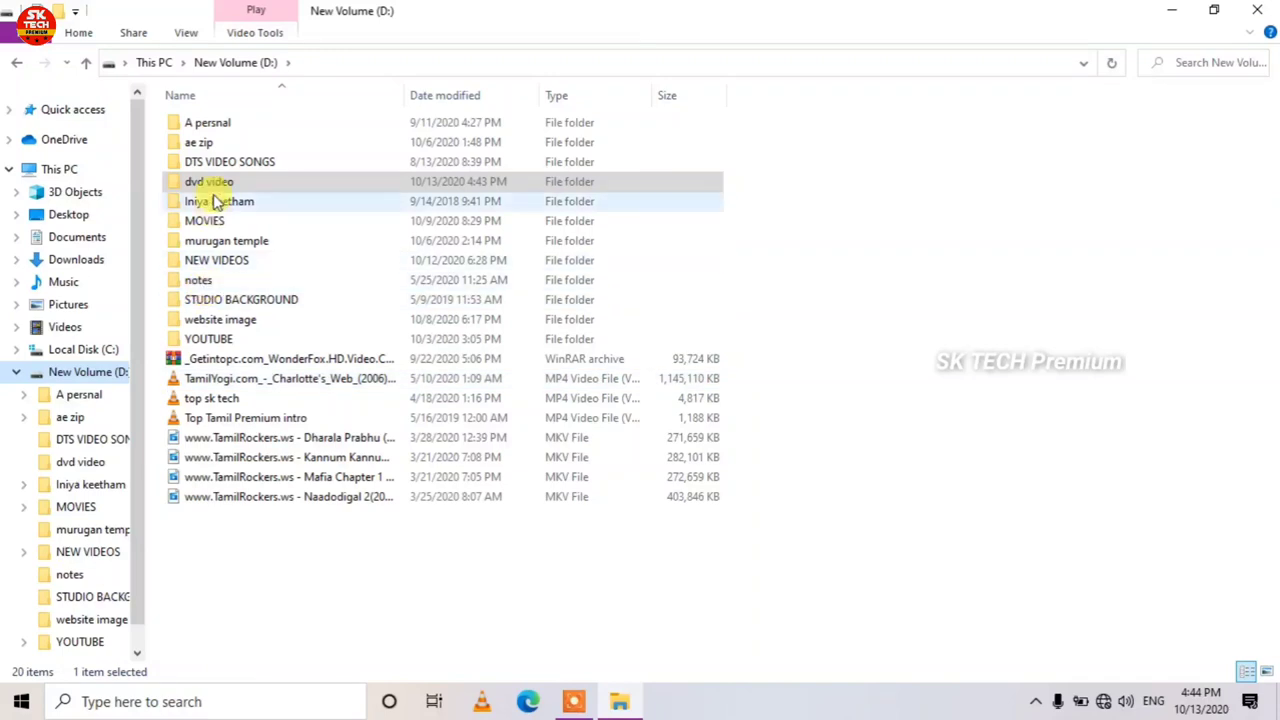
double_click(210, 163)
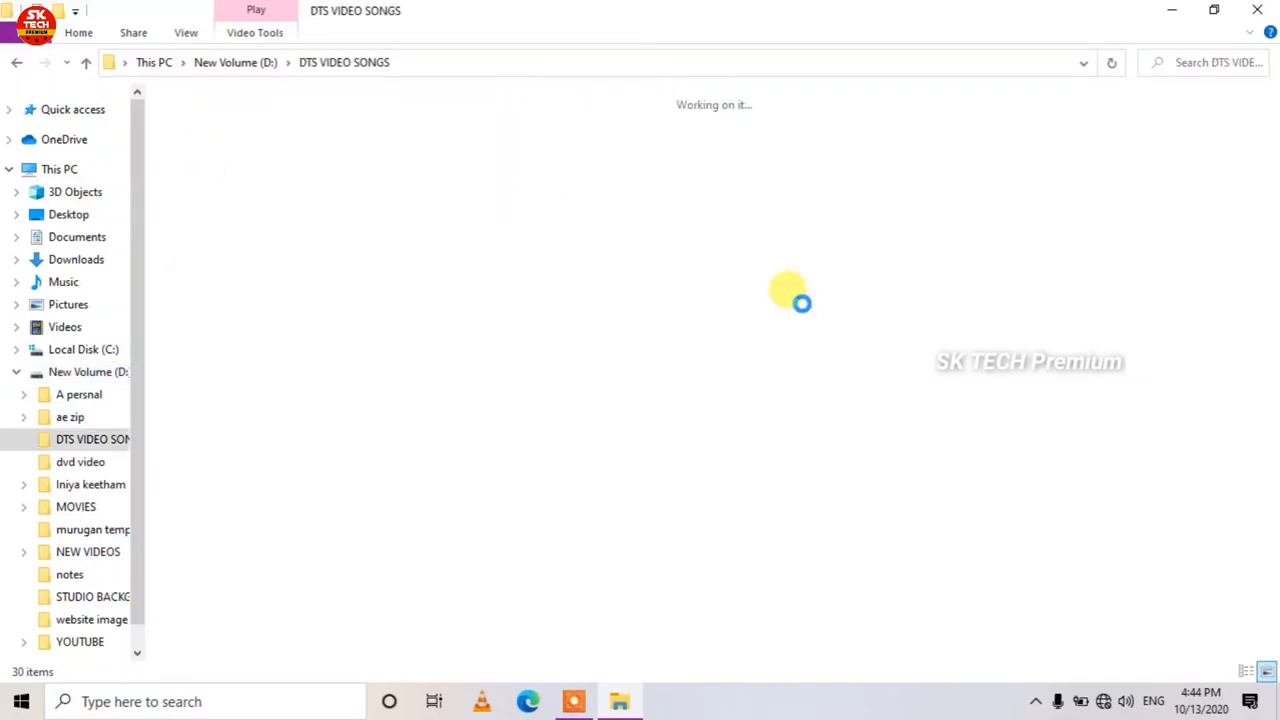
left_click(915, 485)
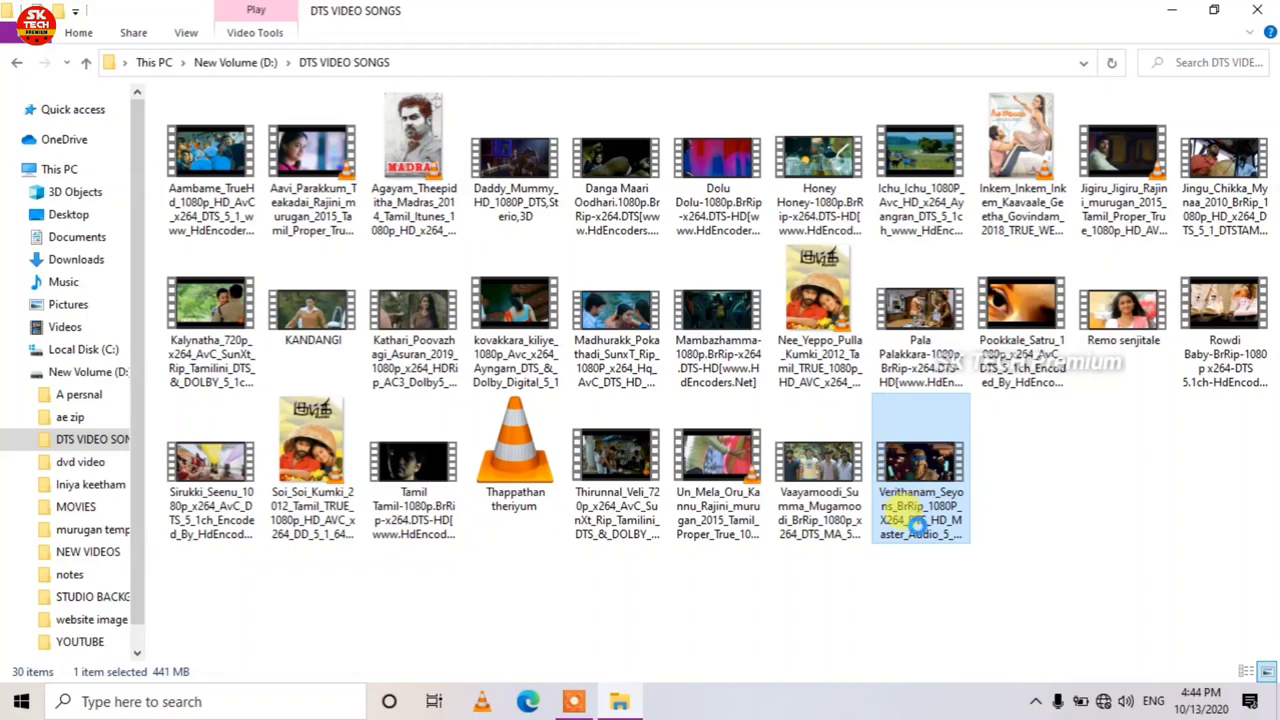
right_click(915, 528)
left_click(801, 463)
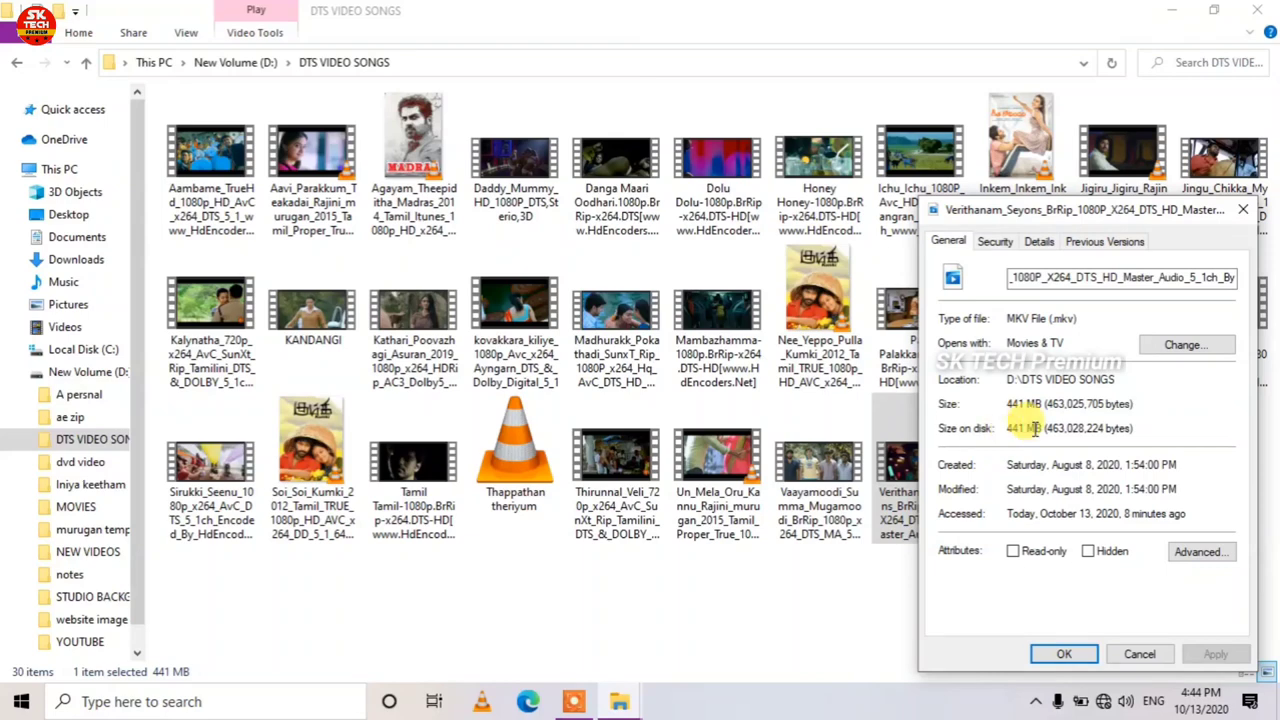
left_click(1062, 655)
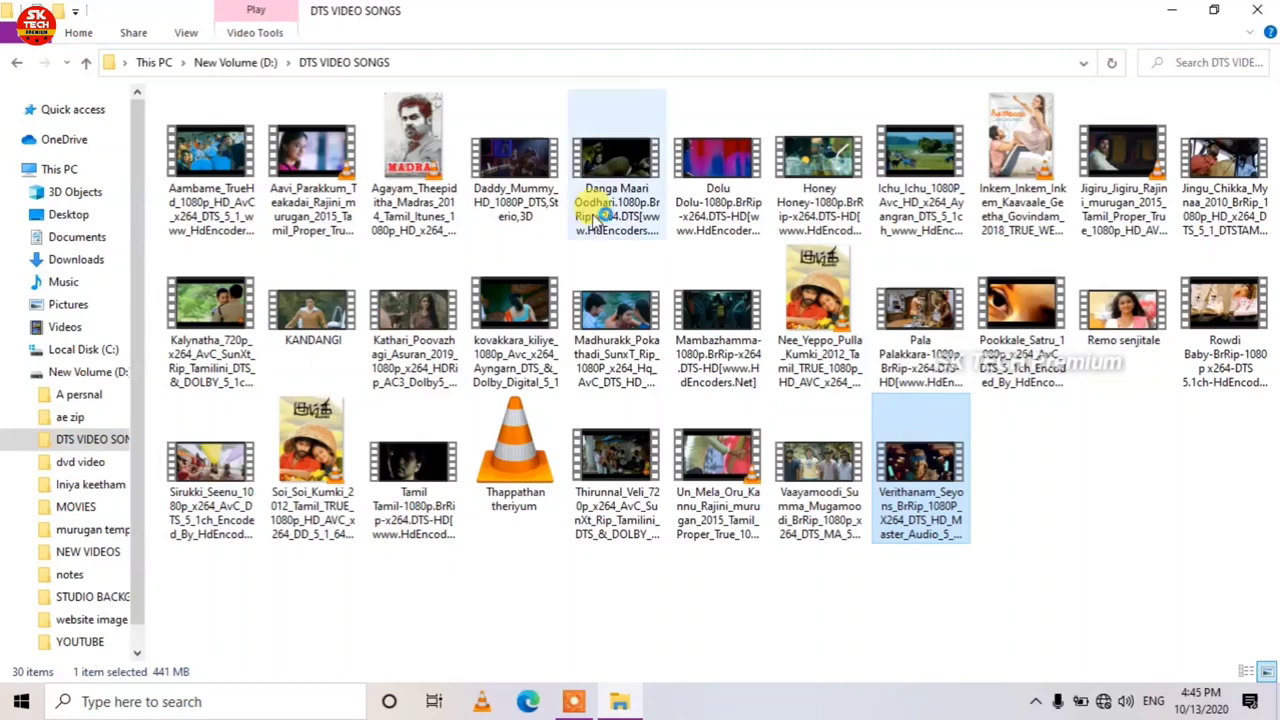
Play the original Verithanam video full screen in VLC media player, and close the player
key("Return")
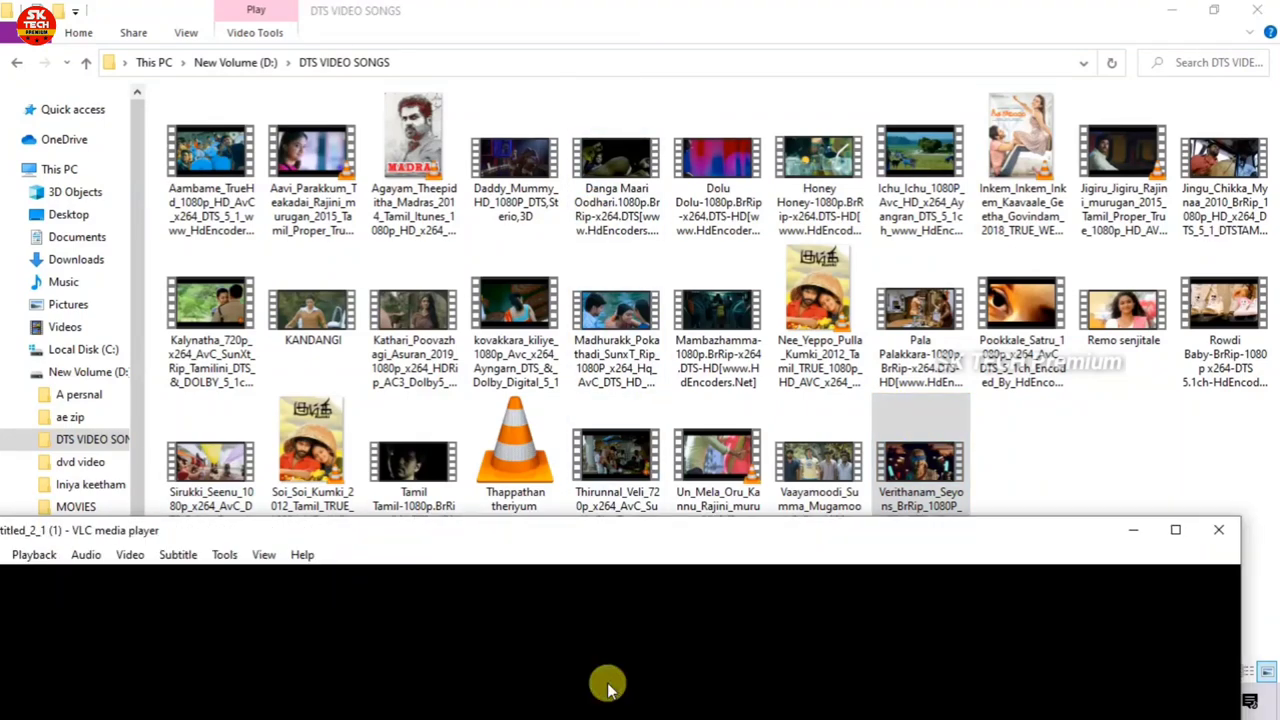
double_click(621, 654)
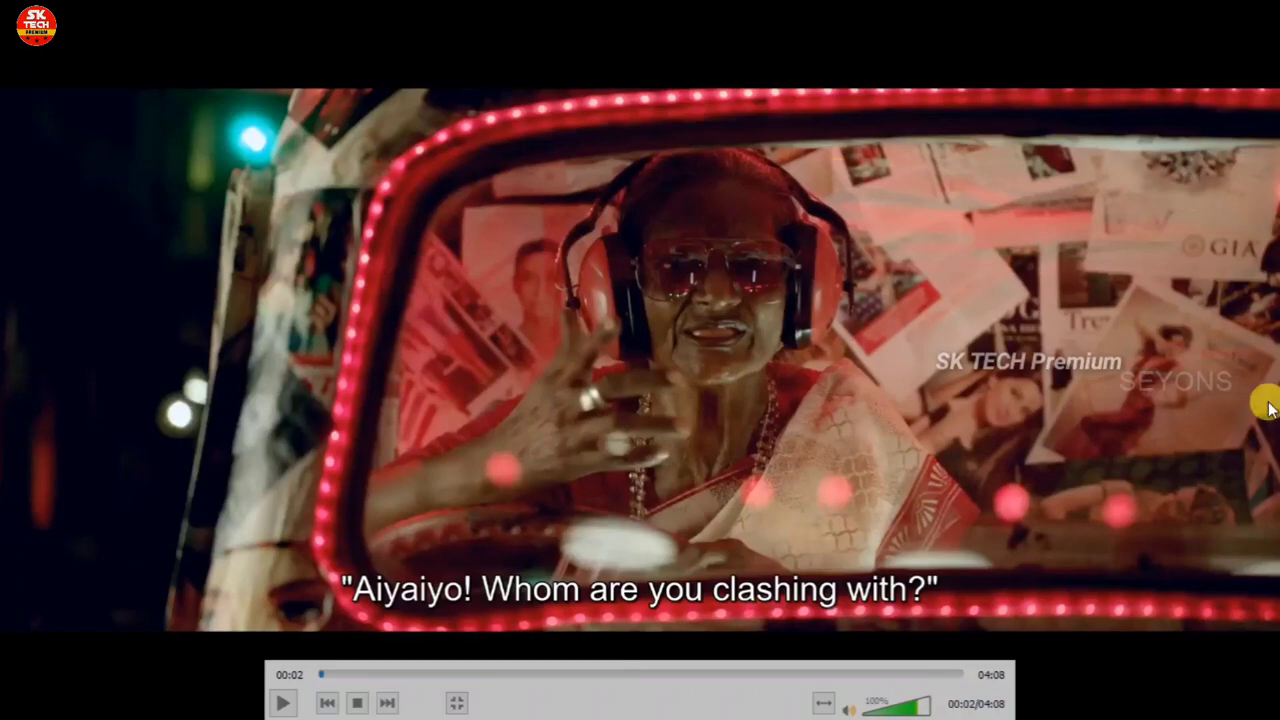
double_click(973, 145)
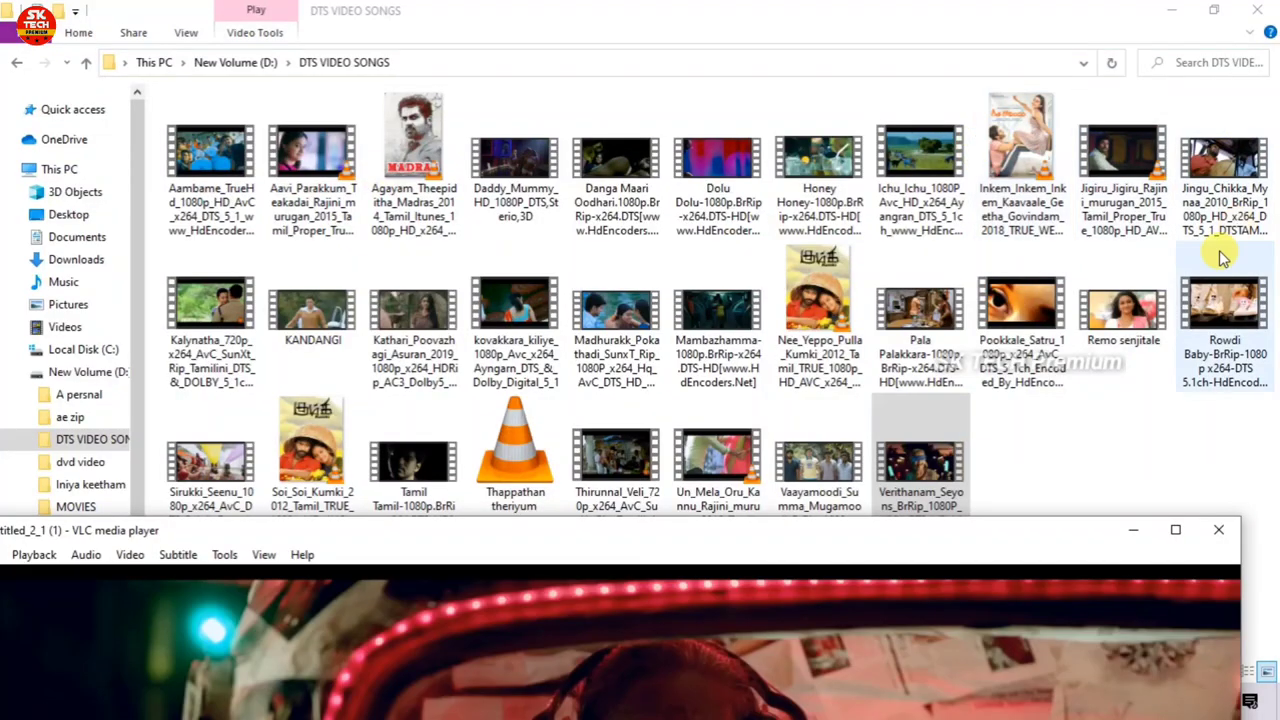
left_click(1218, 530)
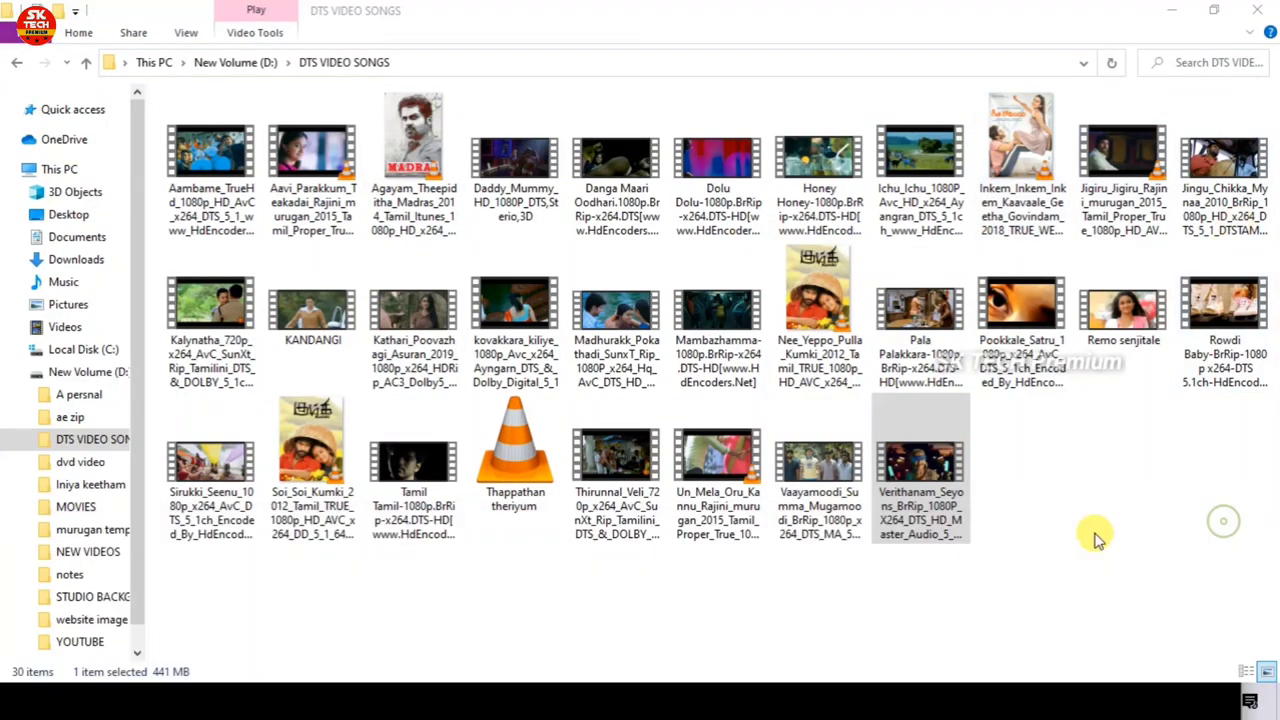
Play the converted Verithanam video from the dvd video folder full screen in VLC media player, and close the player and folder window
left_click(74, 464)
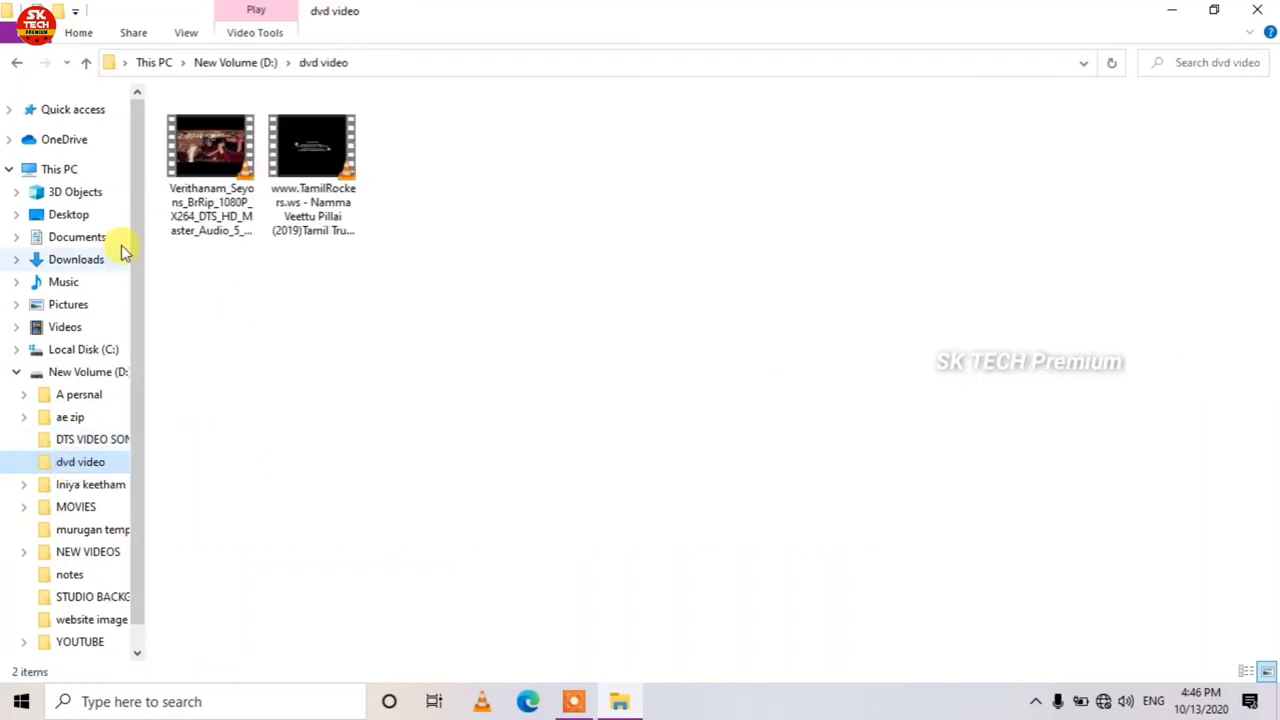
left_click(208, 168)
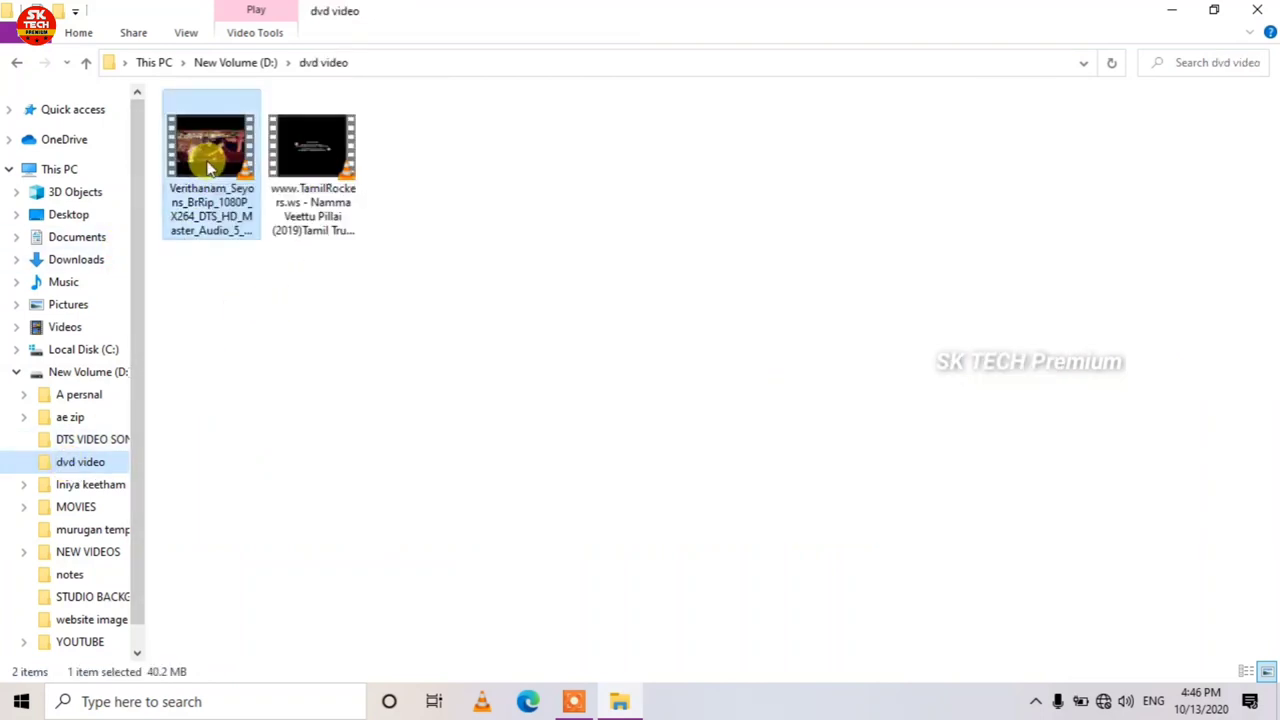
double_click(206, 158)
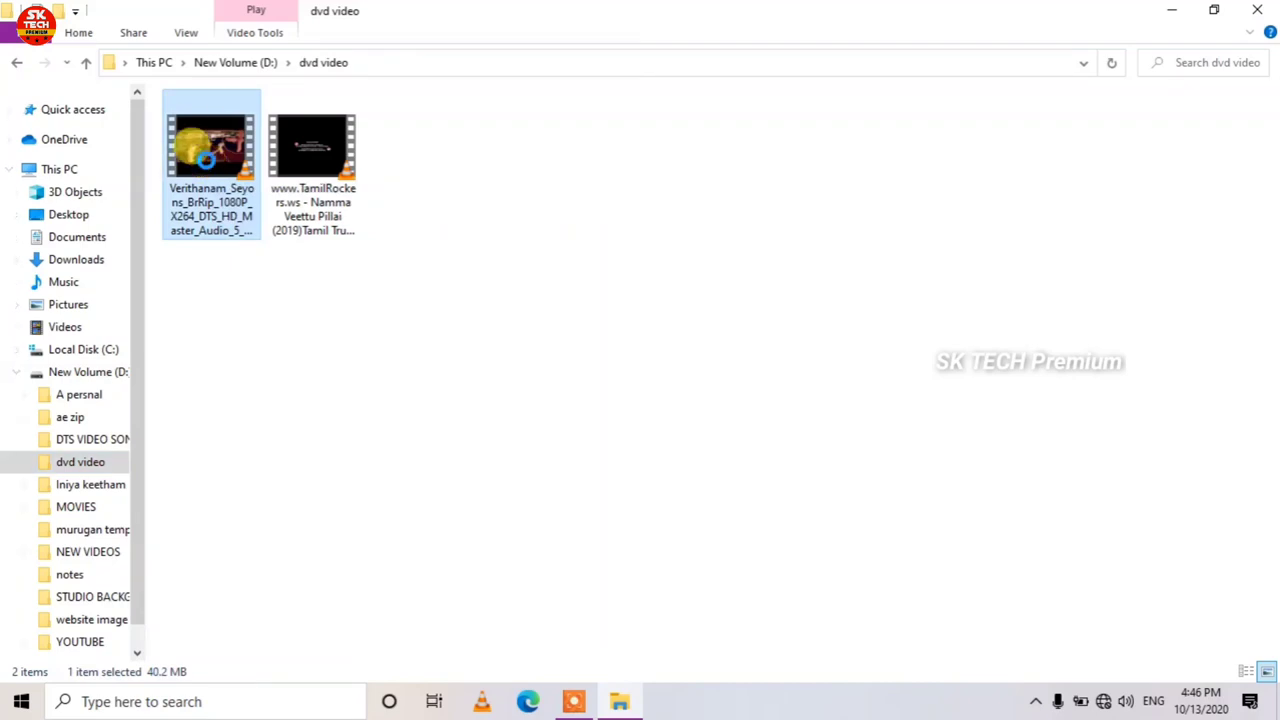
right_click(206, 158)
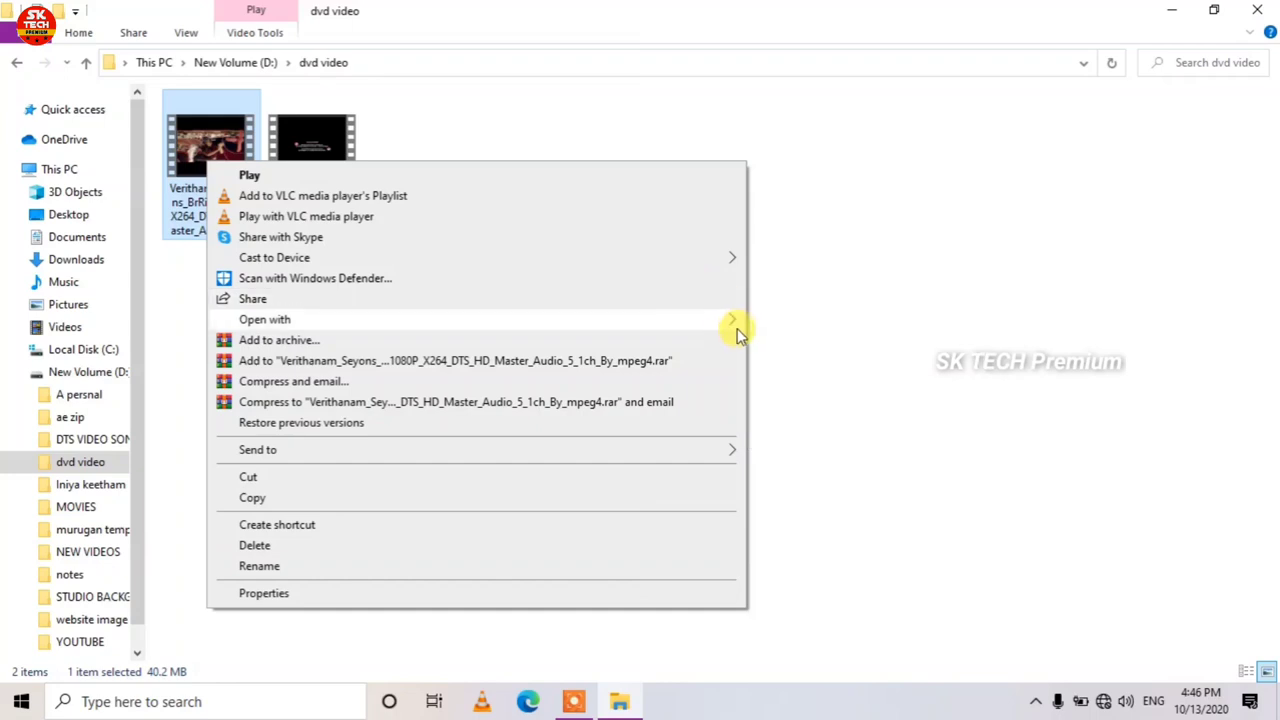
mouse_move(733, 322)
left_click(800, 363)
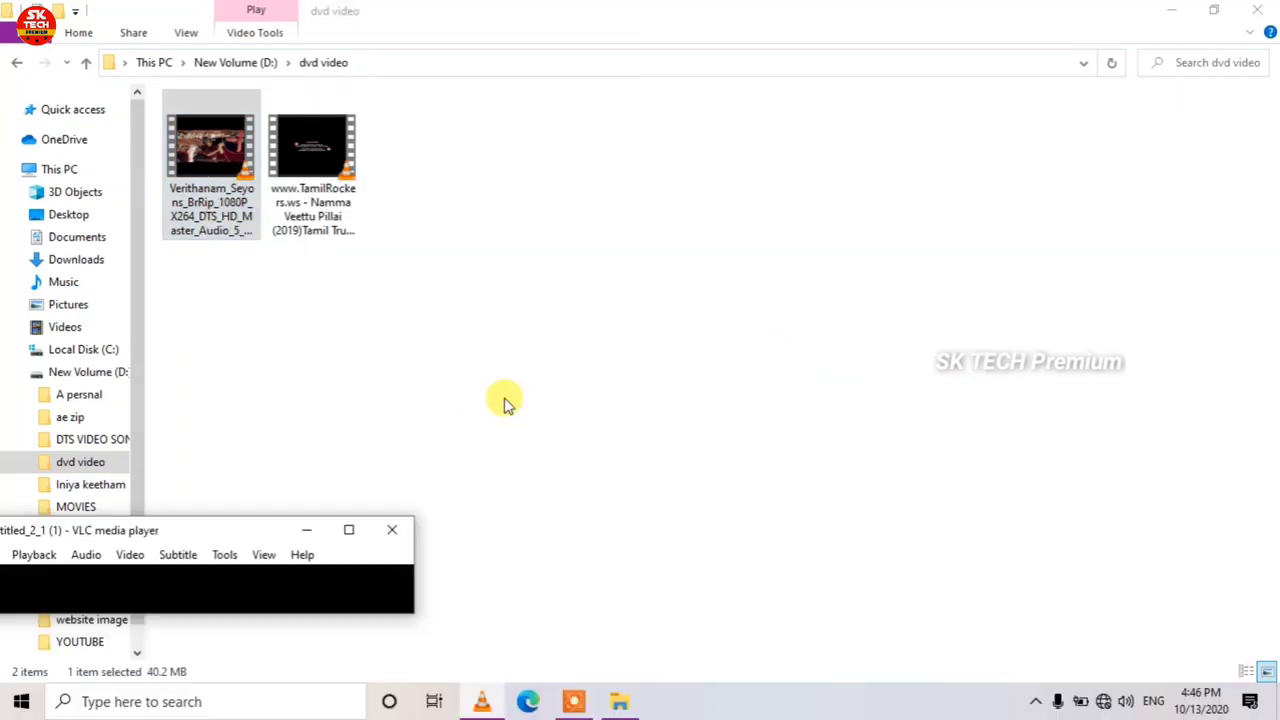
double_click(484, 643)
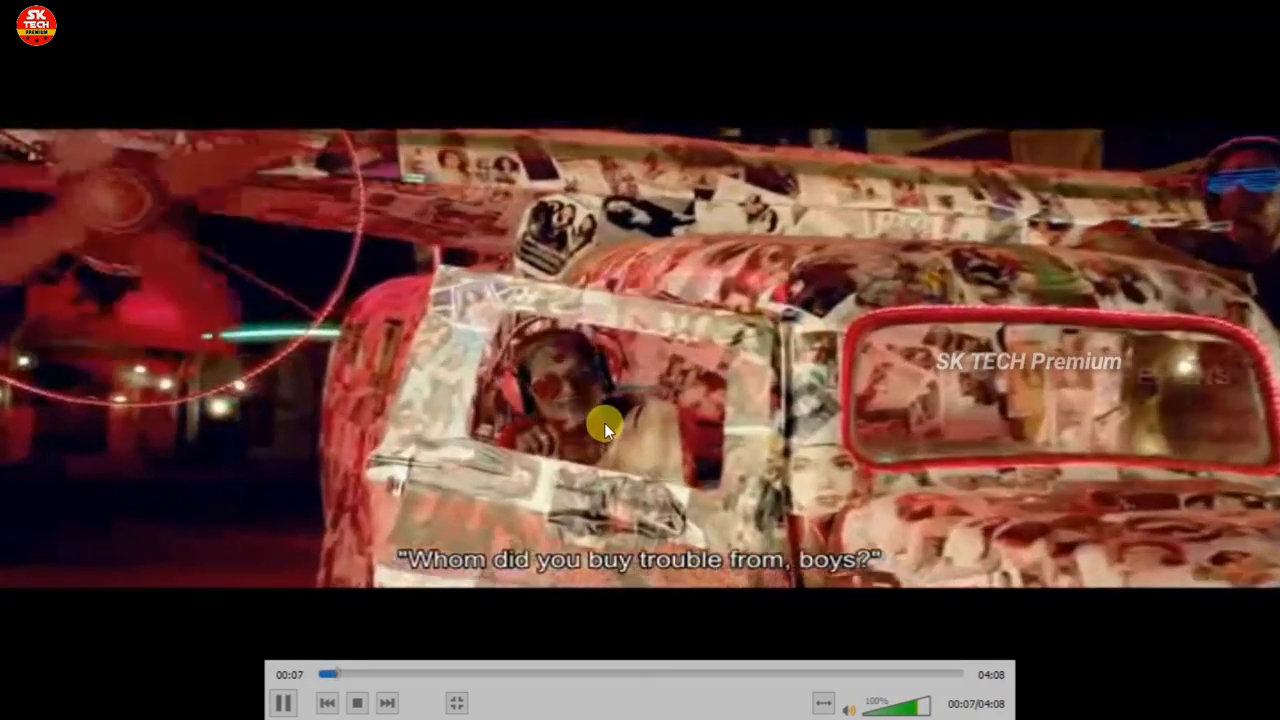
key("space")
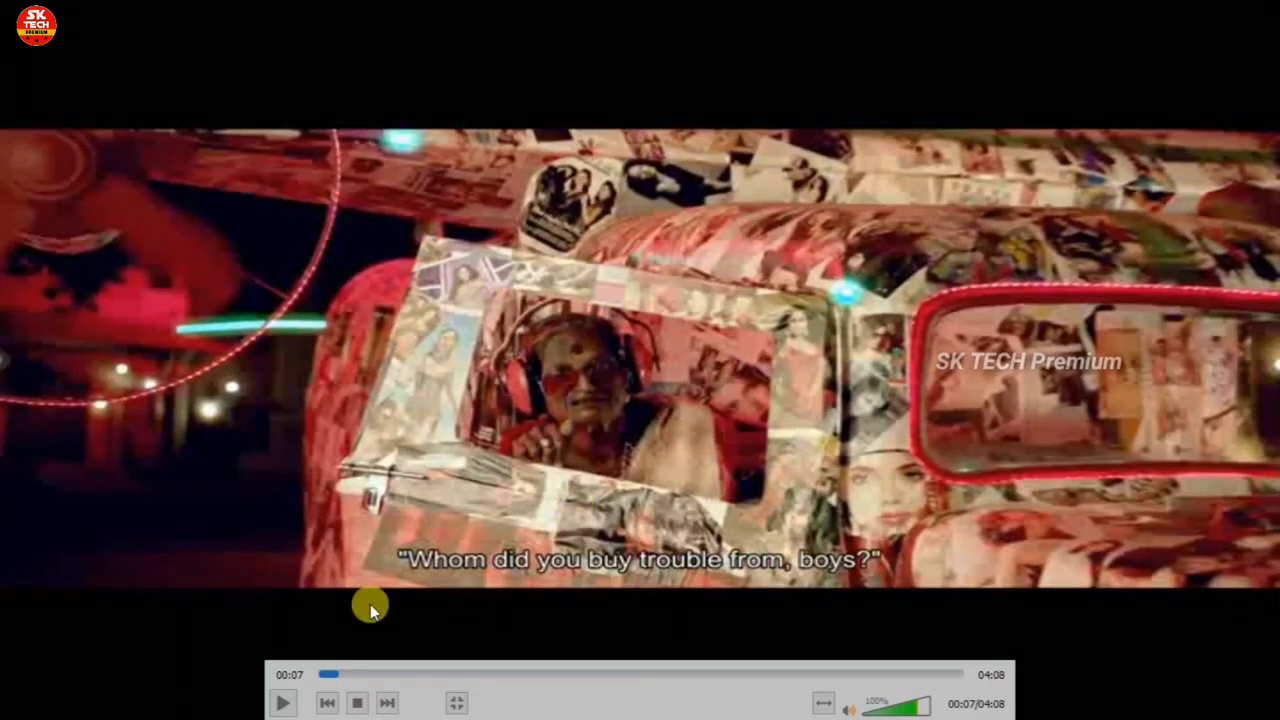
double_click(697, 308)
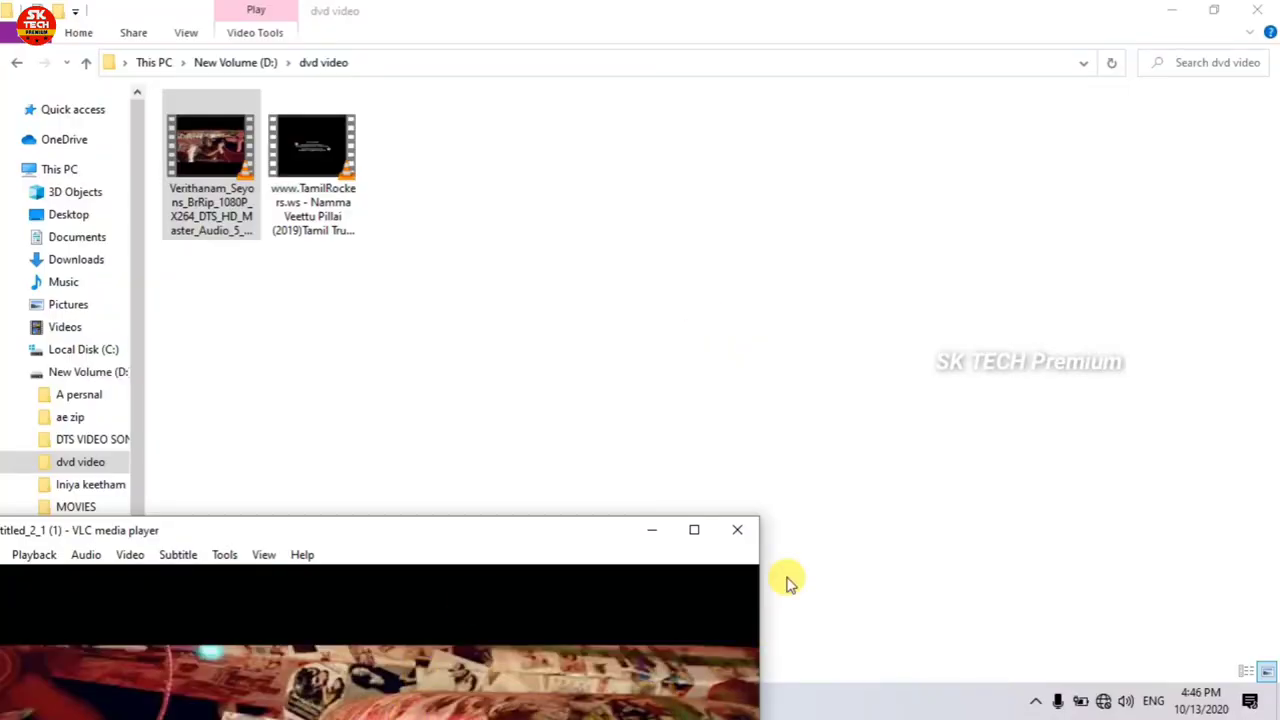
left_click(734, 530)
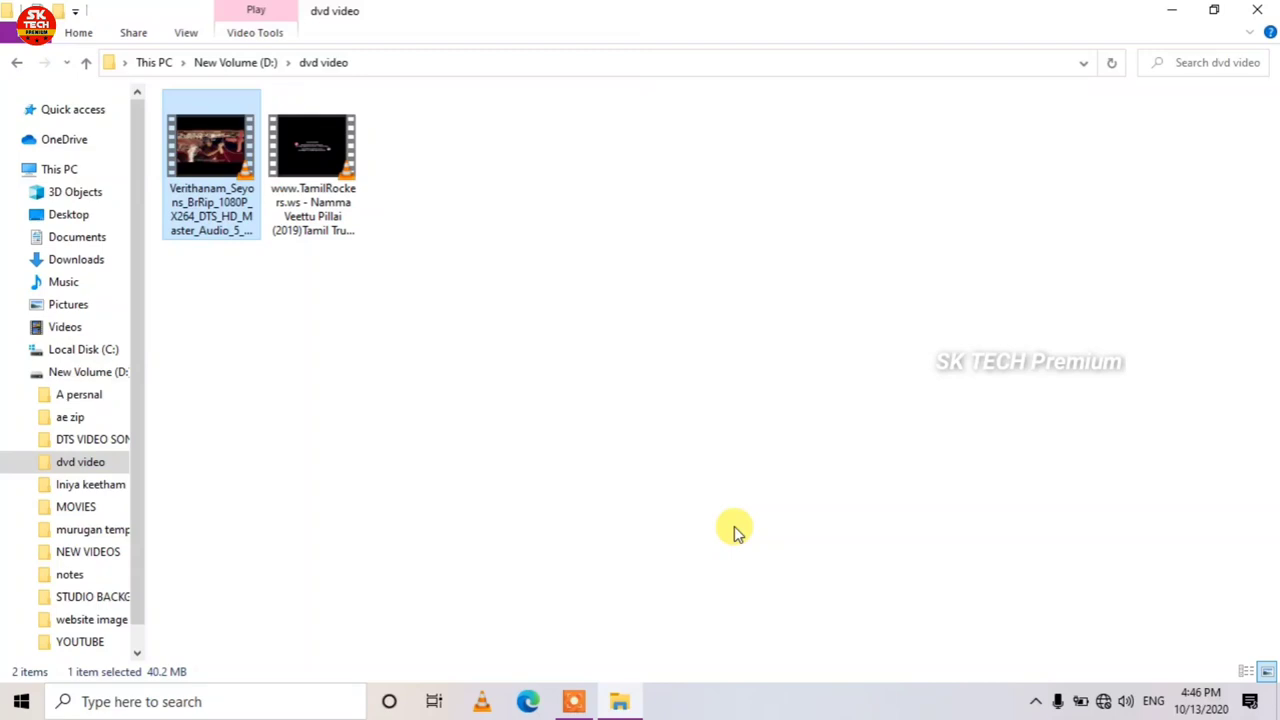
key("alt+F4")
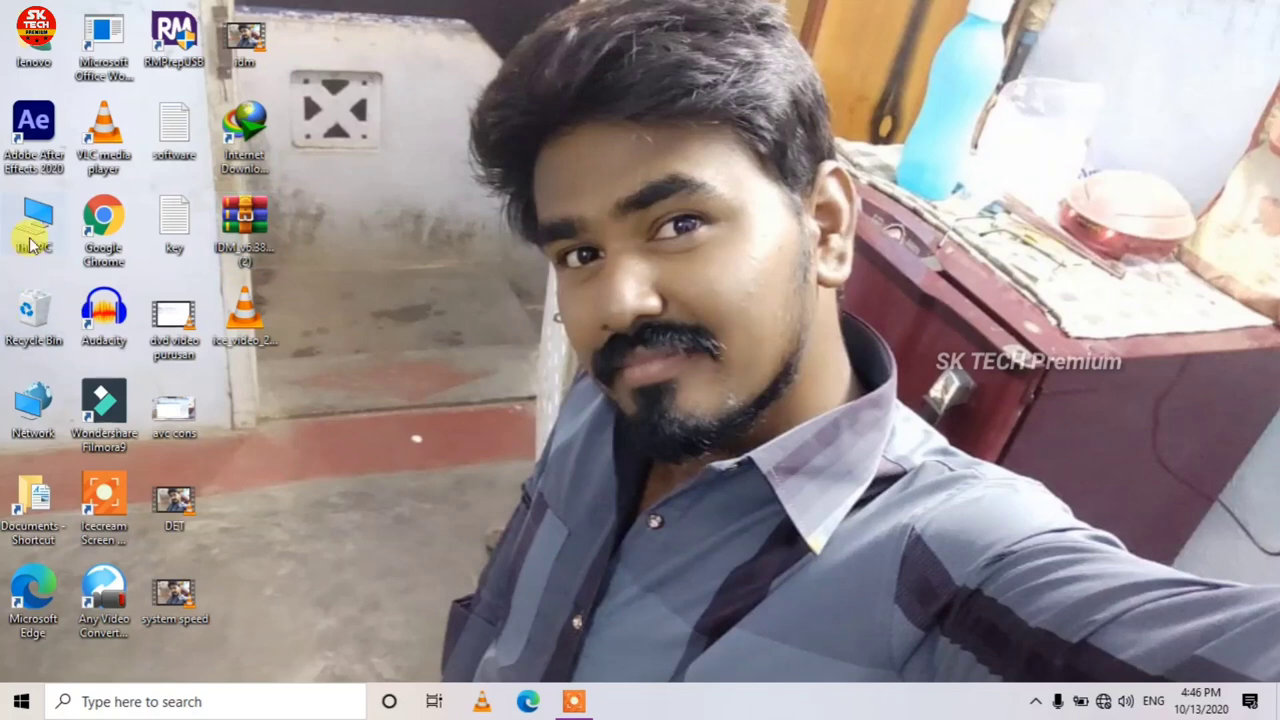
Copy the converted Verithanam video from the dvd video folder on New Volume (D:)
double_click(31, 240)
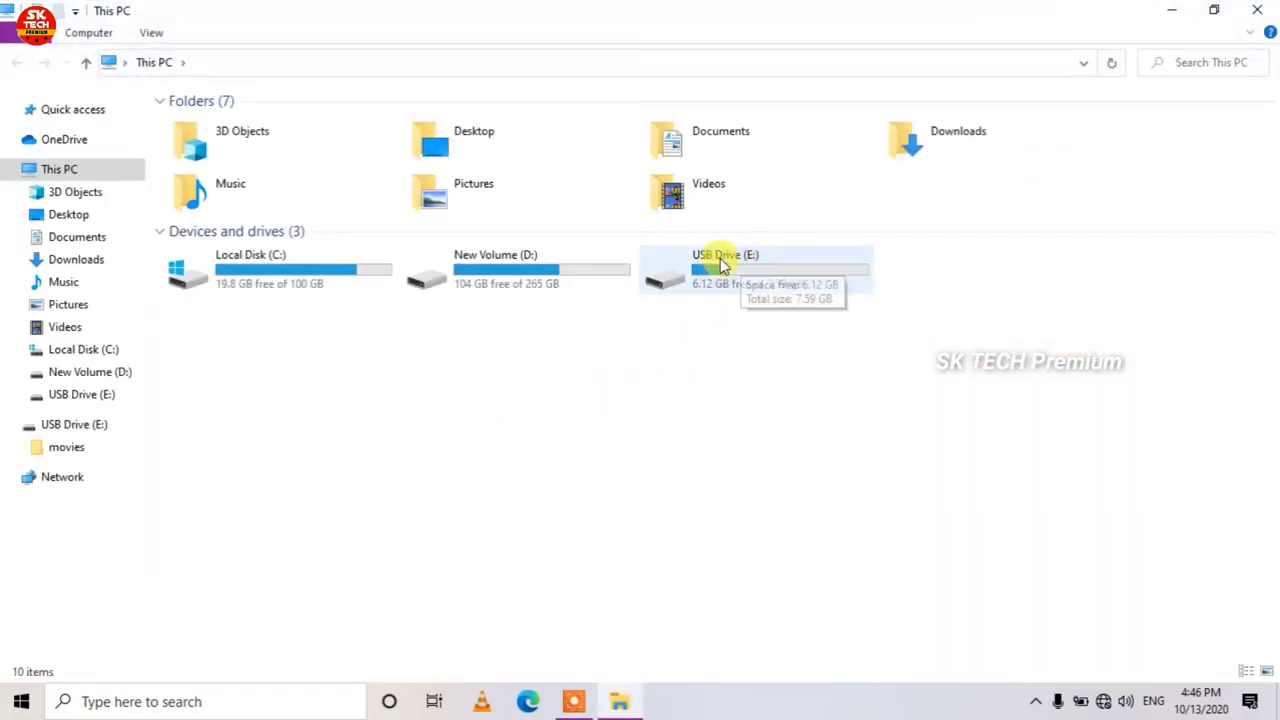
left_click(483, 279)
double_click(483, 279)
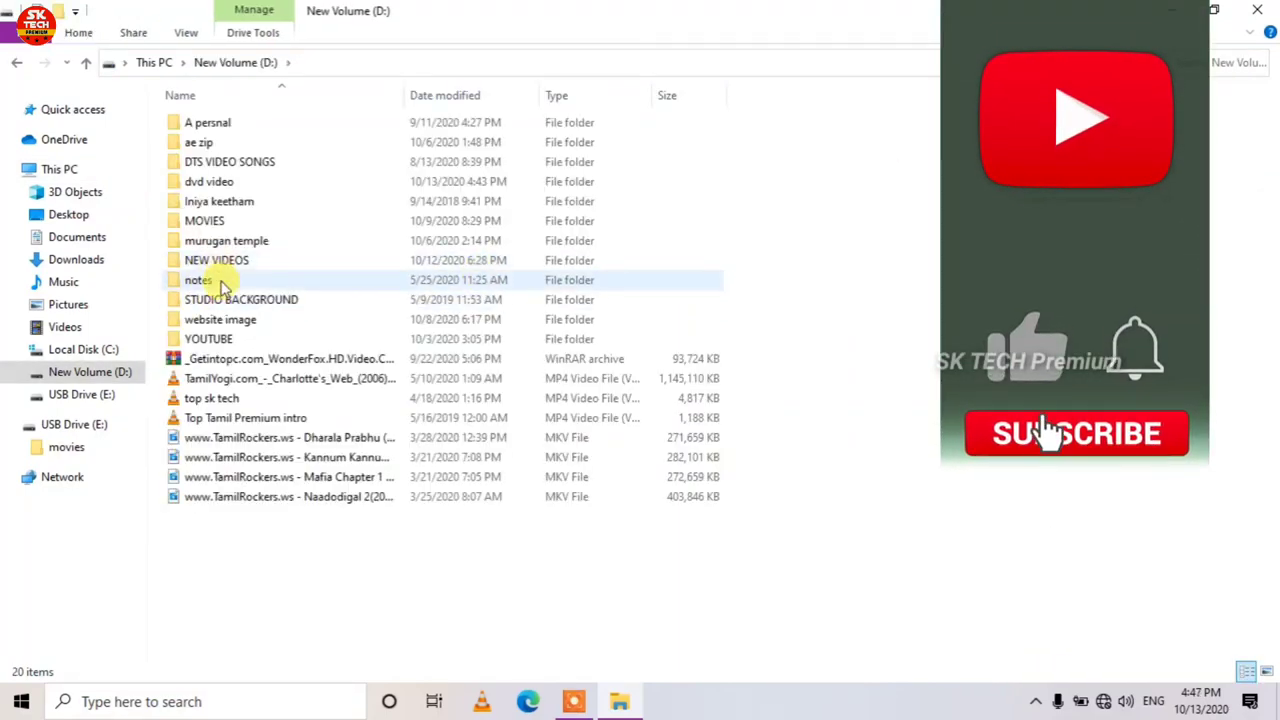
left_click(214, 183)
double_click(218, 185)
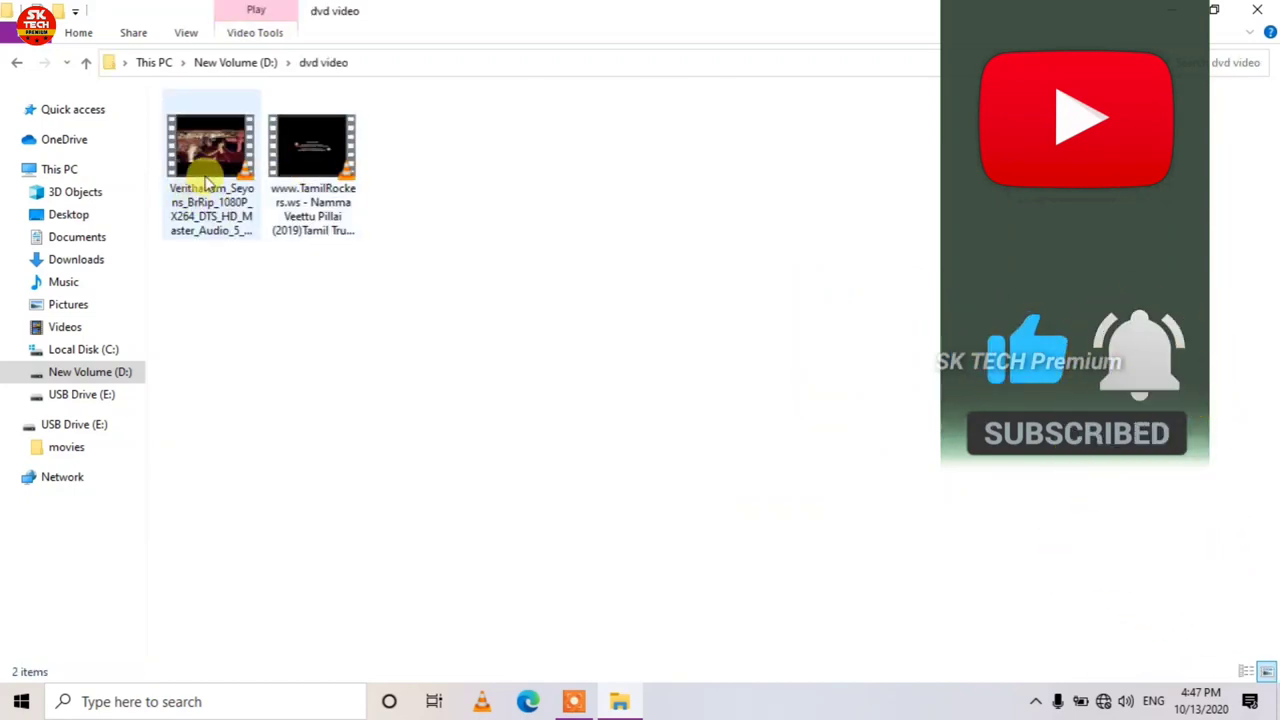
left_click(209, 191)
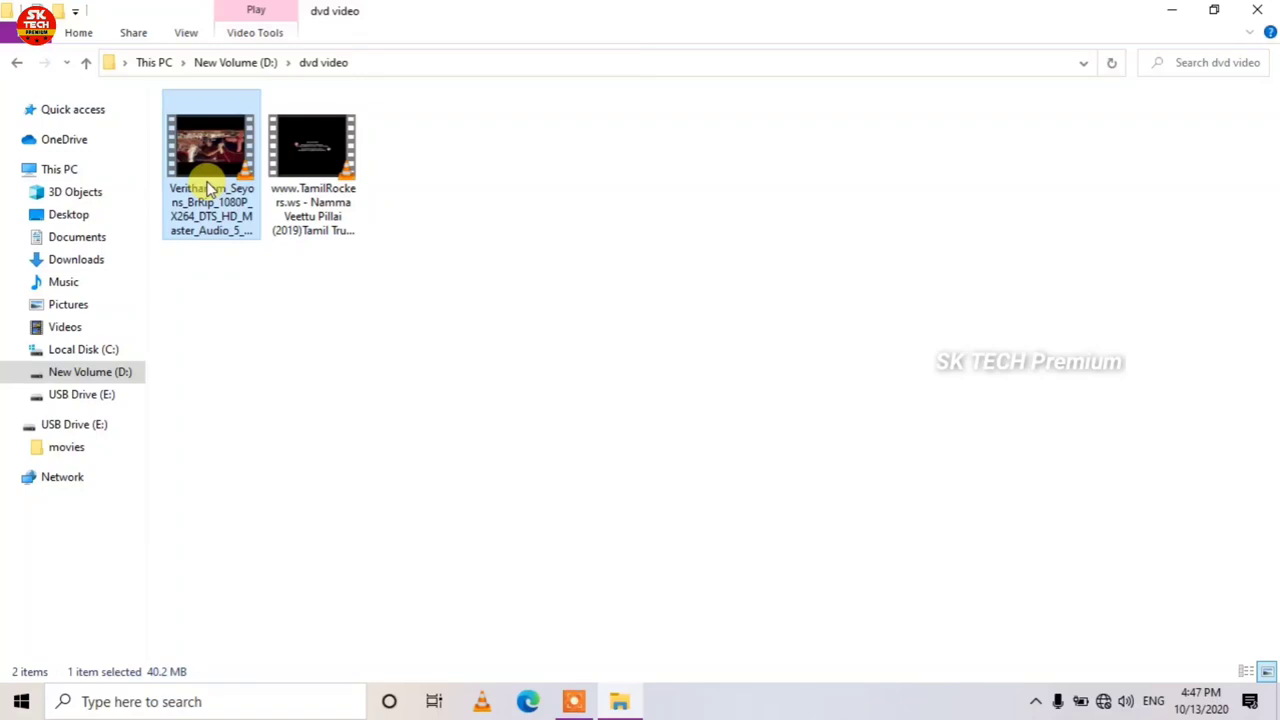
right_click(209, 186)
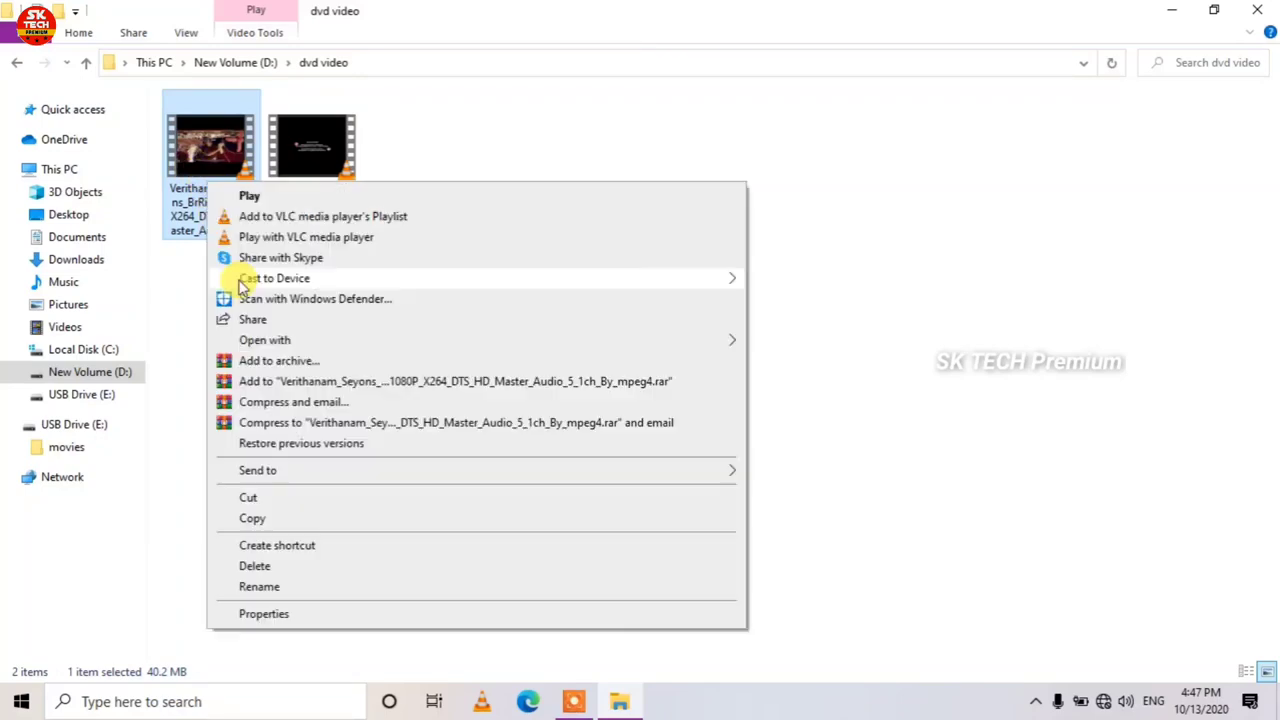
left_click(251, 520)
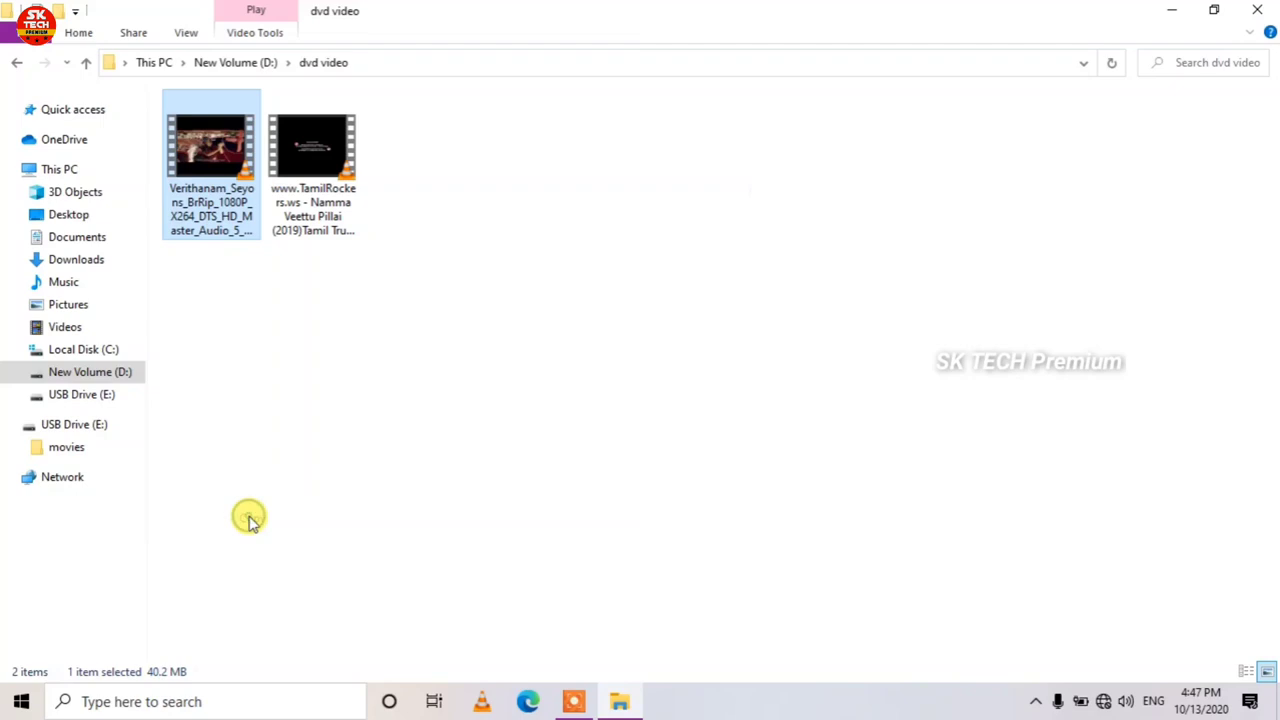
left_click(80, 398)
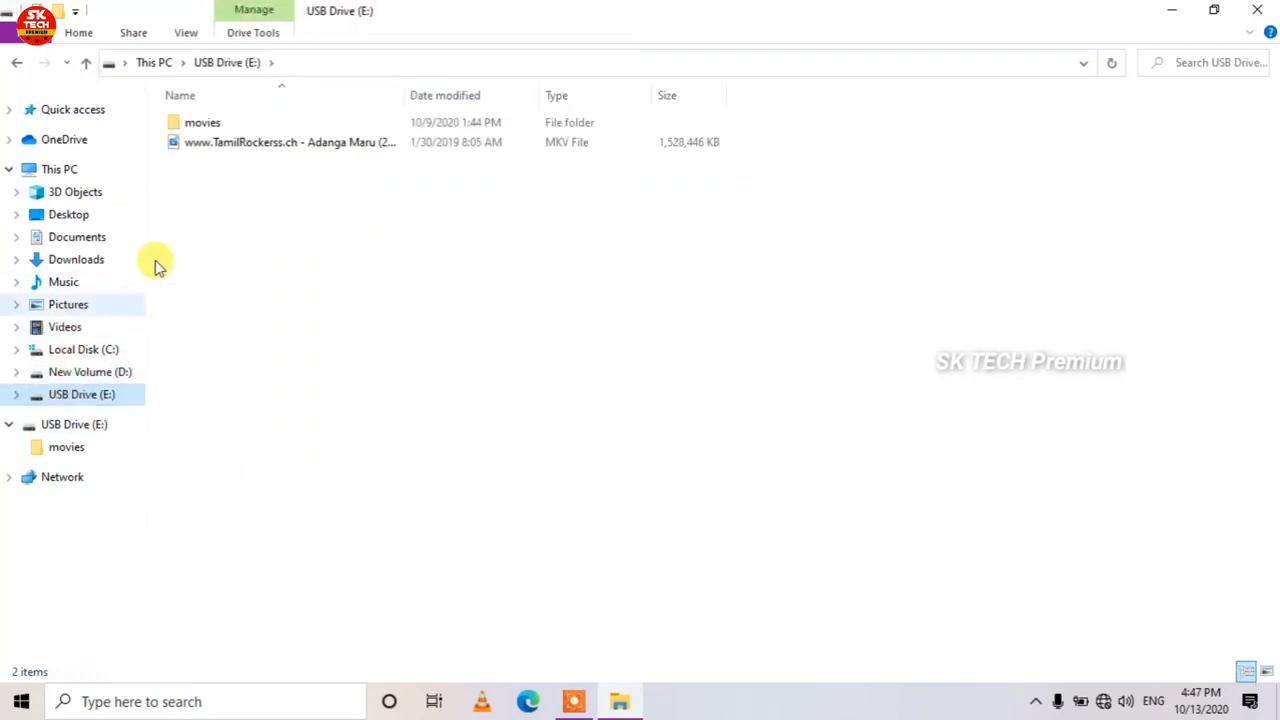
left_click(15, 64)
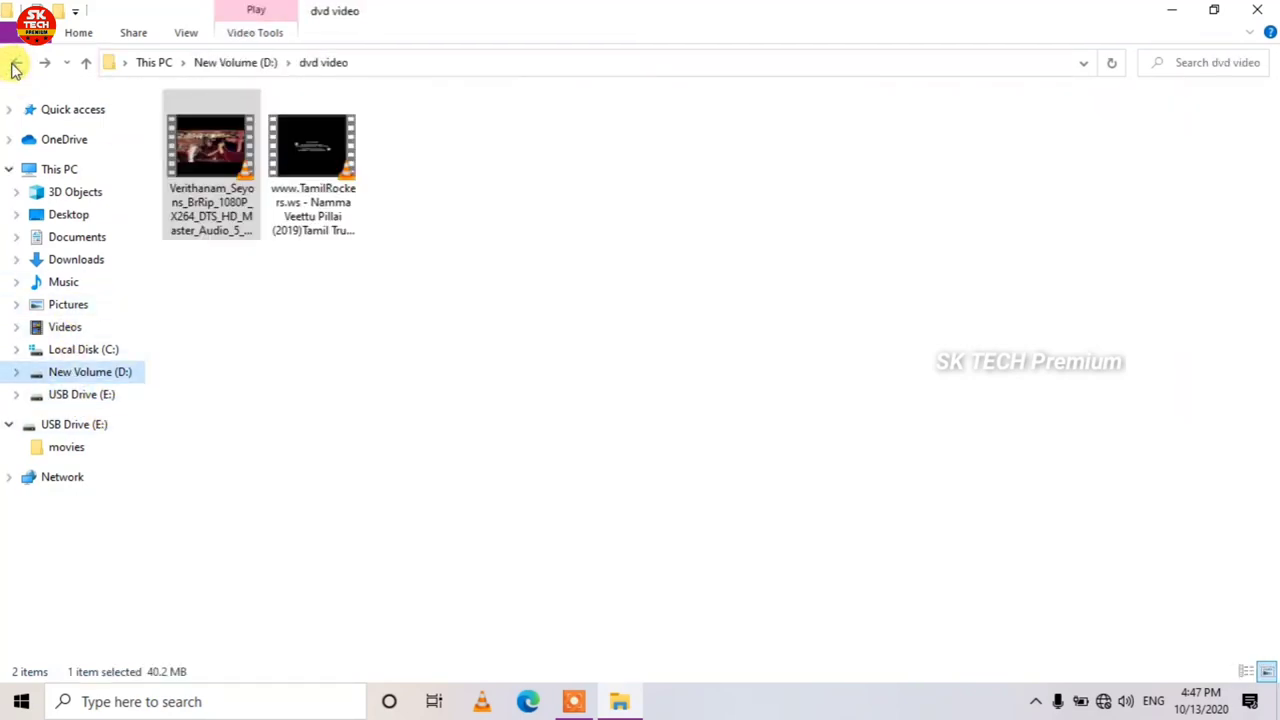
left_click(14, 64)
left_click(15, 65)
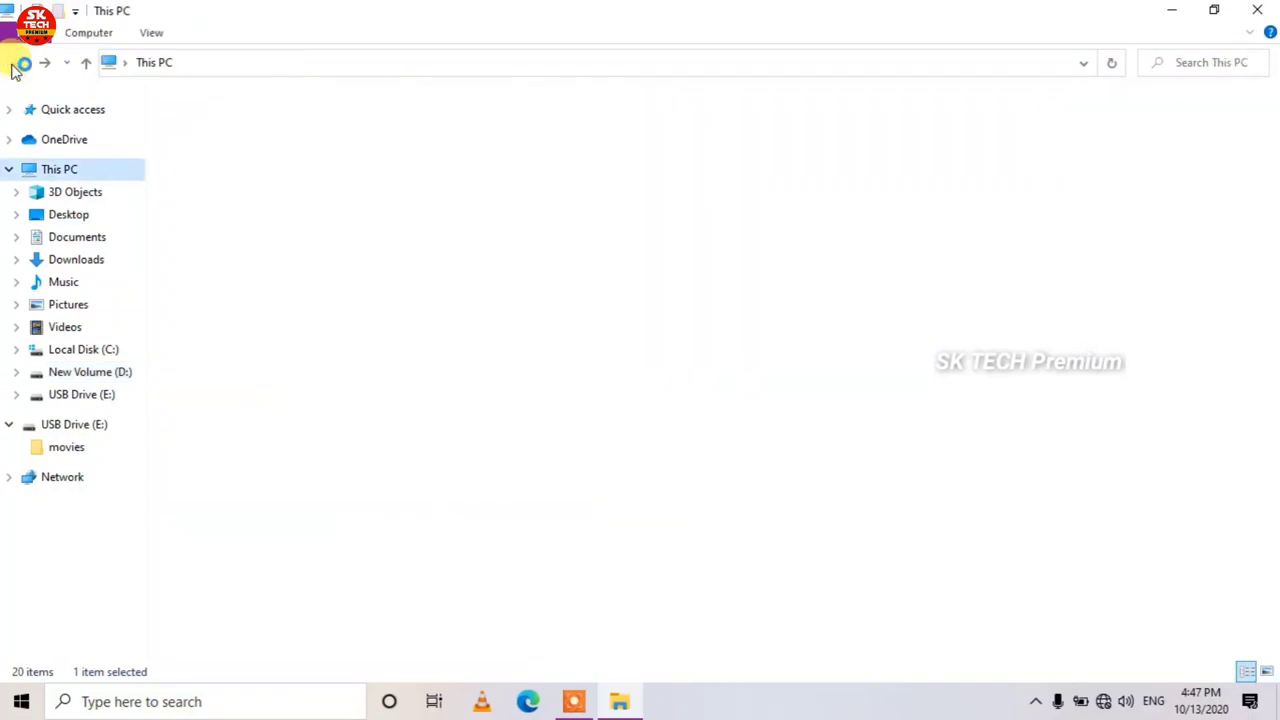
Create a new folder named bigil on USB Drive (E:)
double_click(729, 280)
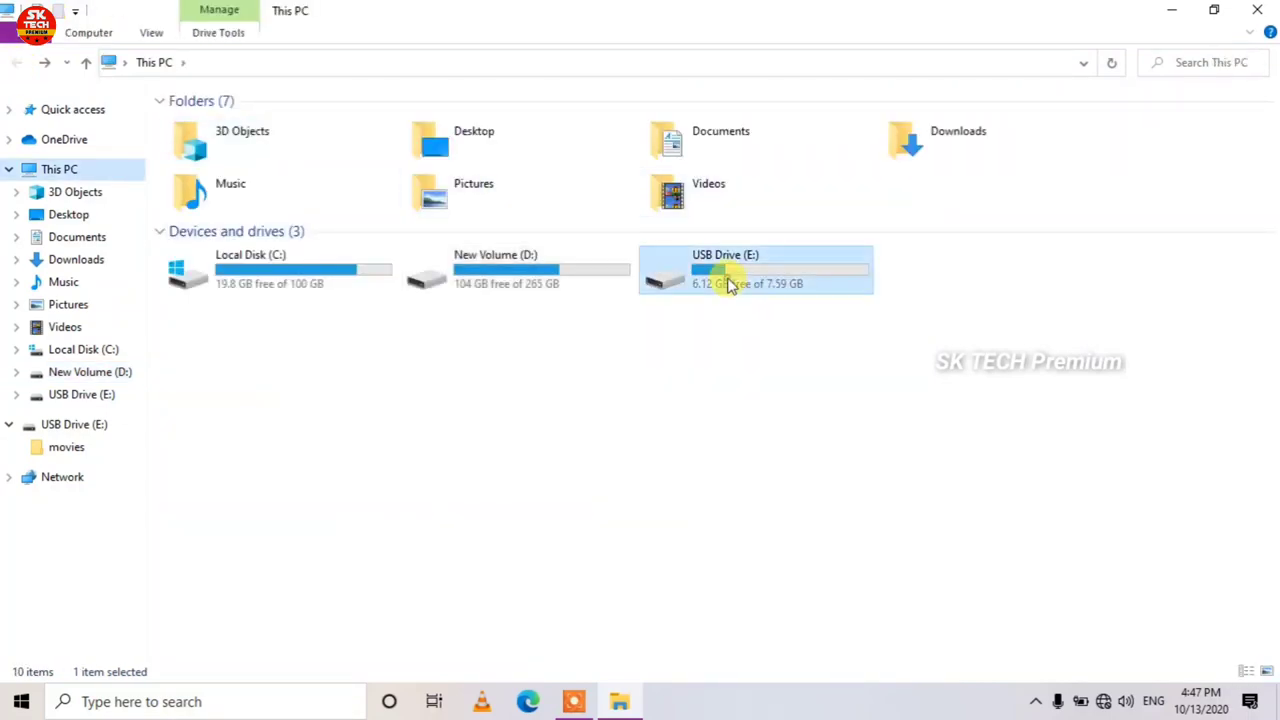
right_click(333, 232)
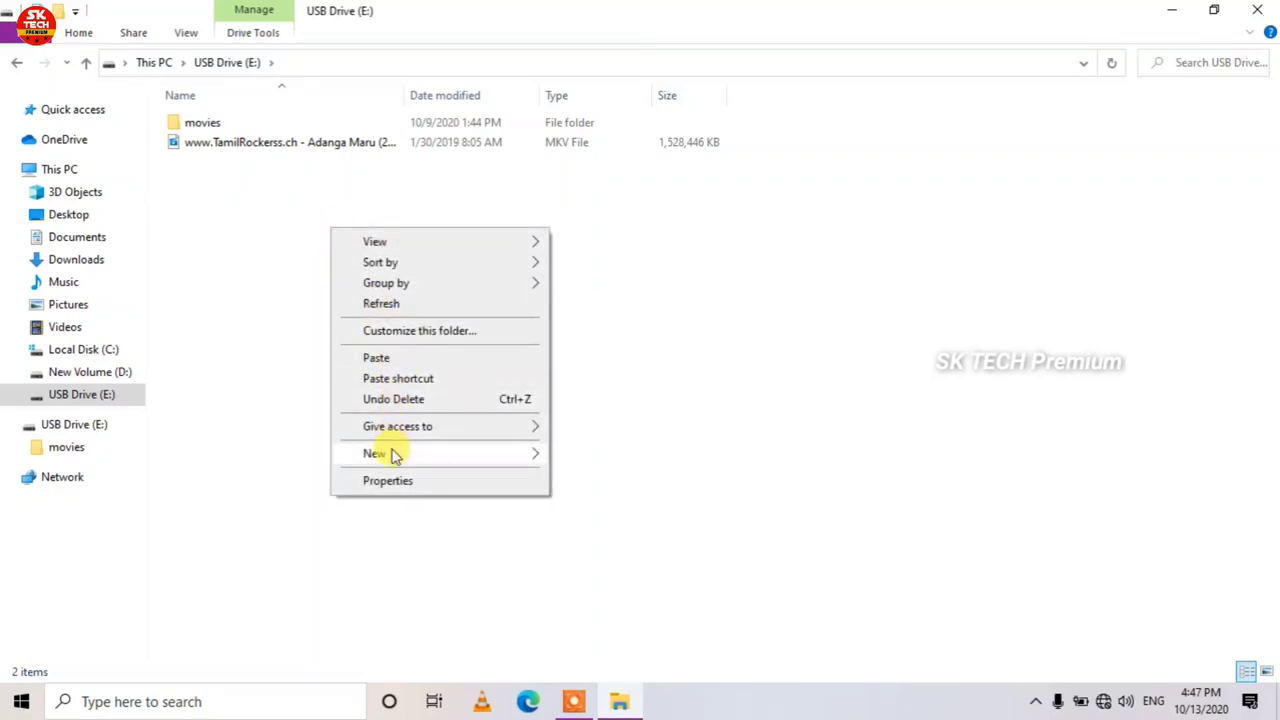
mouse_move(392, 455)
left_click(645, 455)
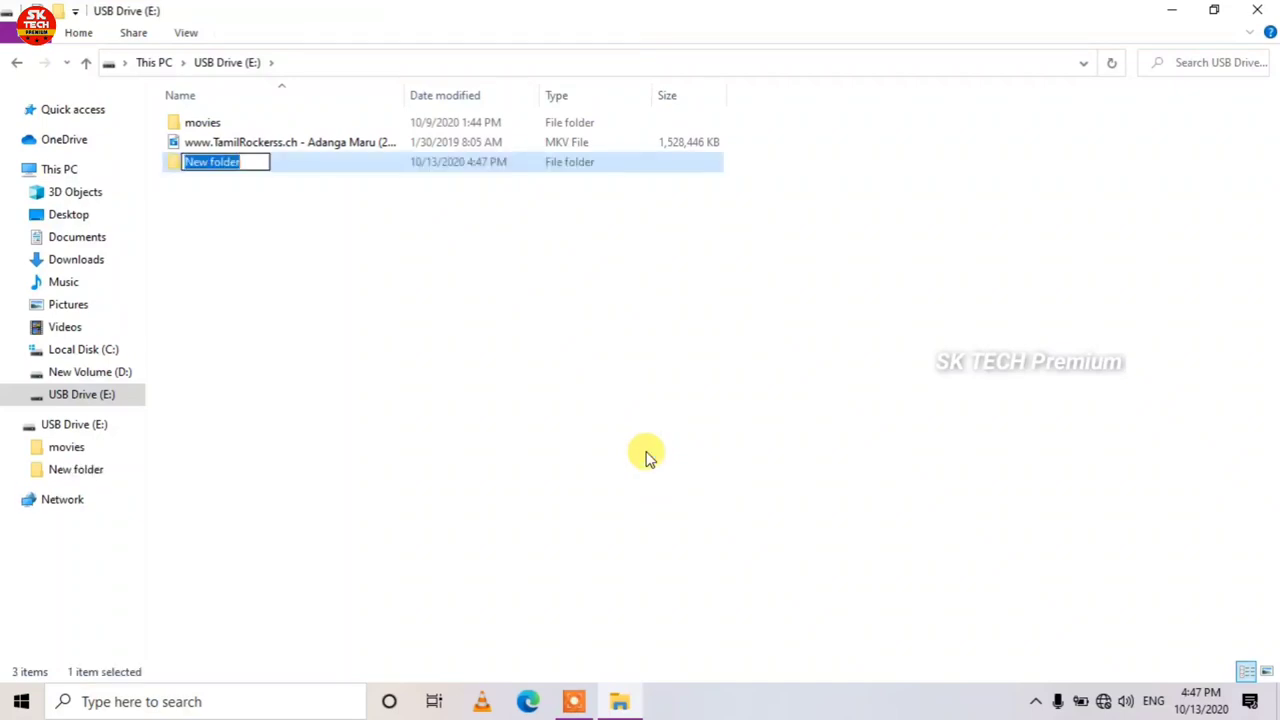
key("BackSpace")
type("bigil")
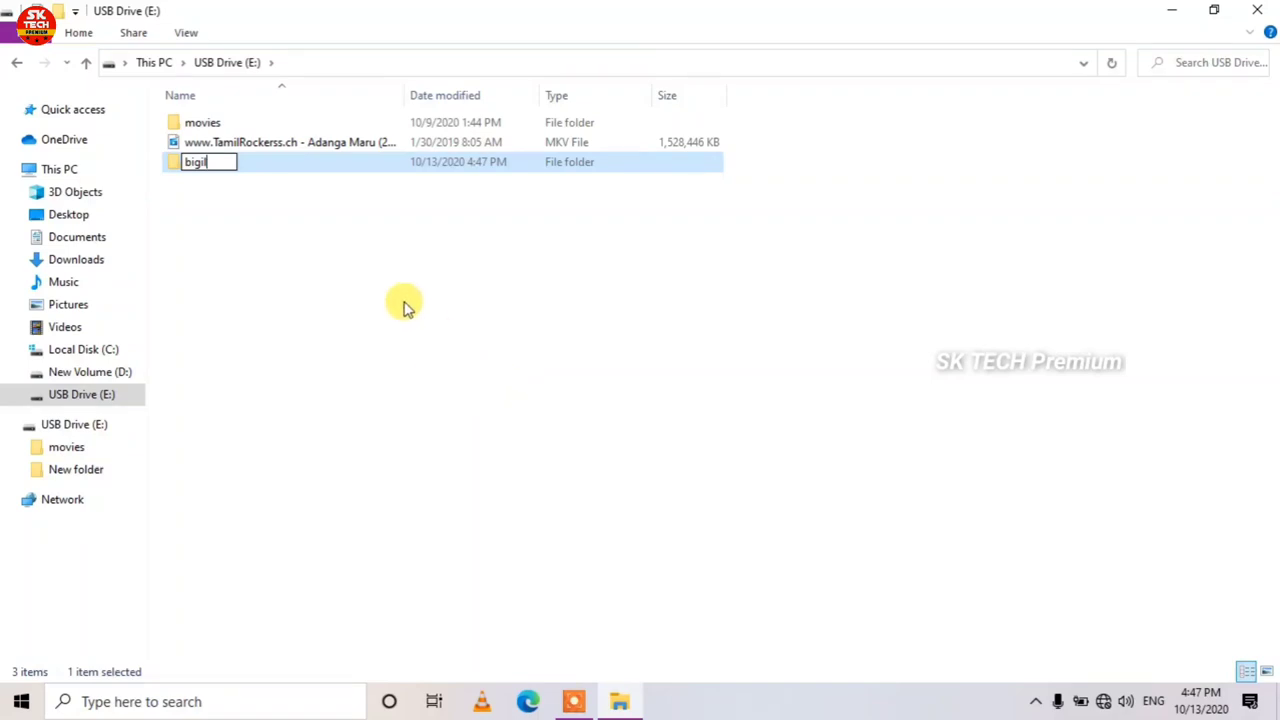
key("Return")
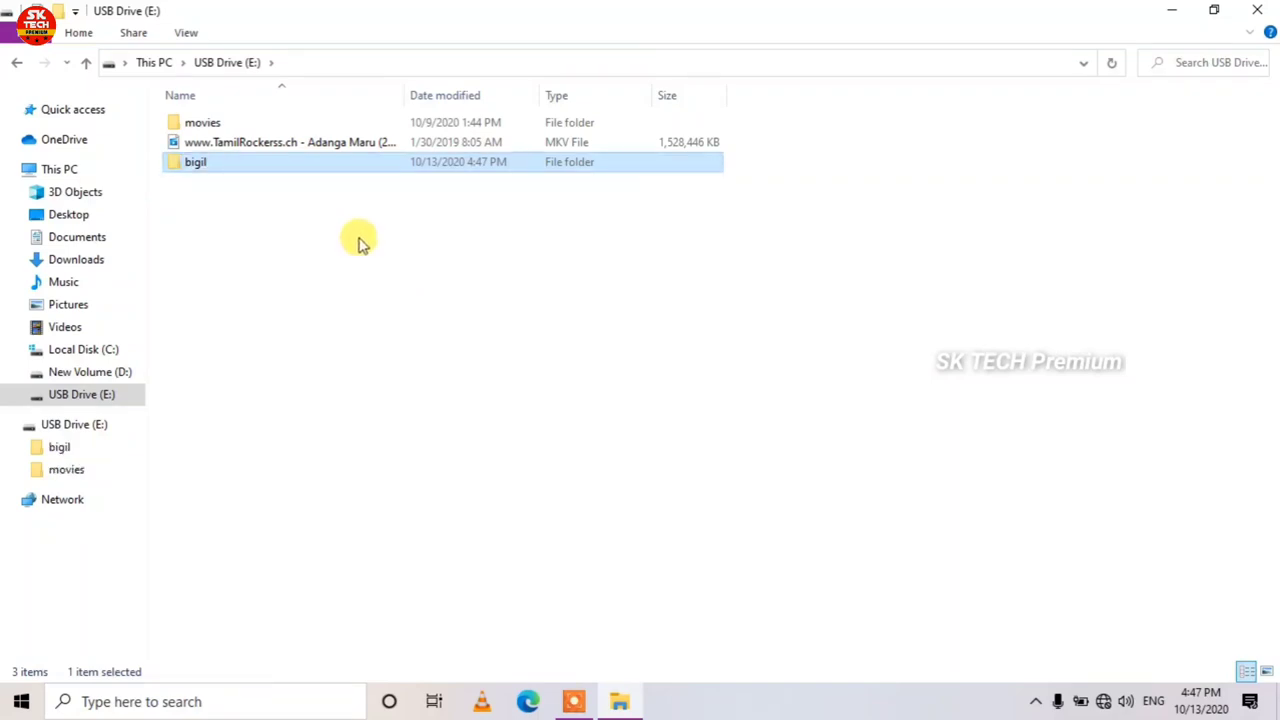
Paste the copied Verithanam video into the bigil folder on the USB drive
double_click(312, 166)
right_click(303, 184)
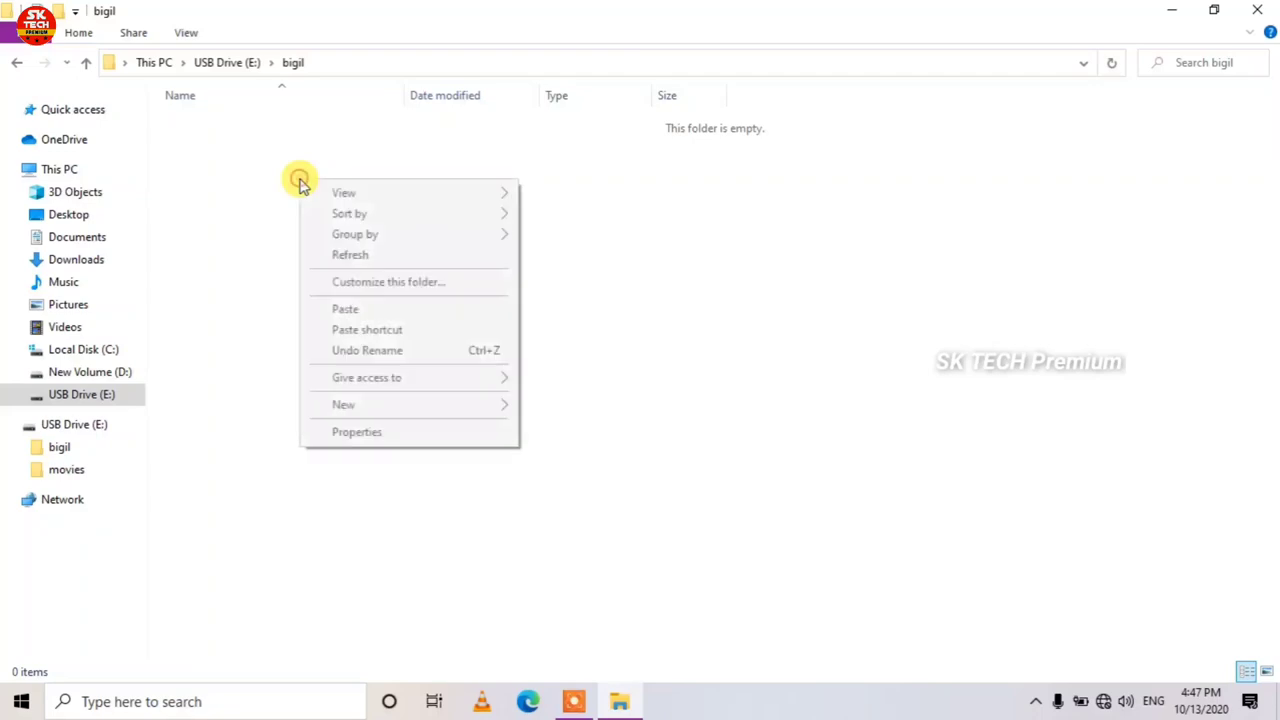
left_click(347, 318)
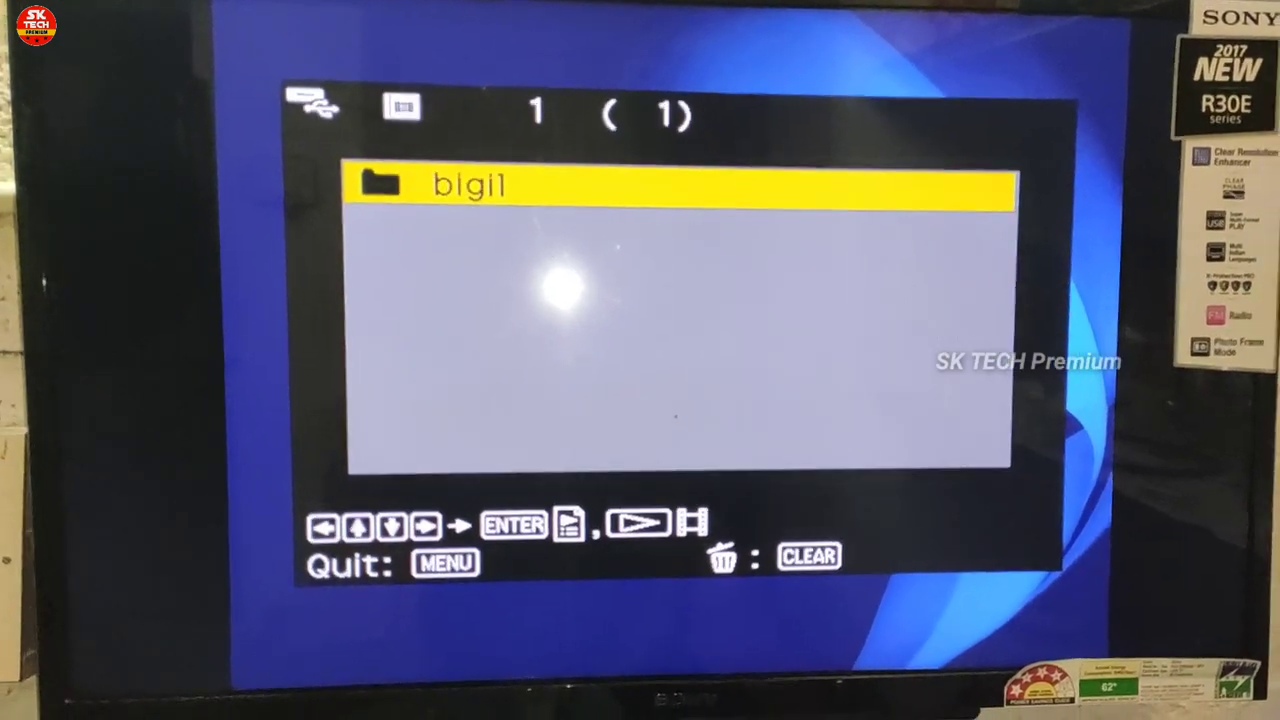
key("Return")
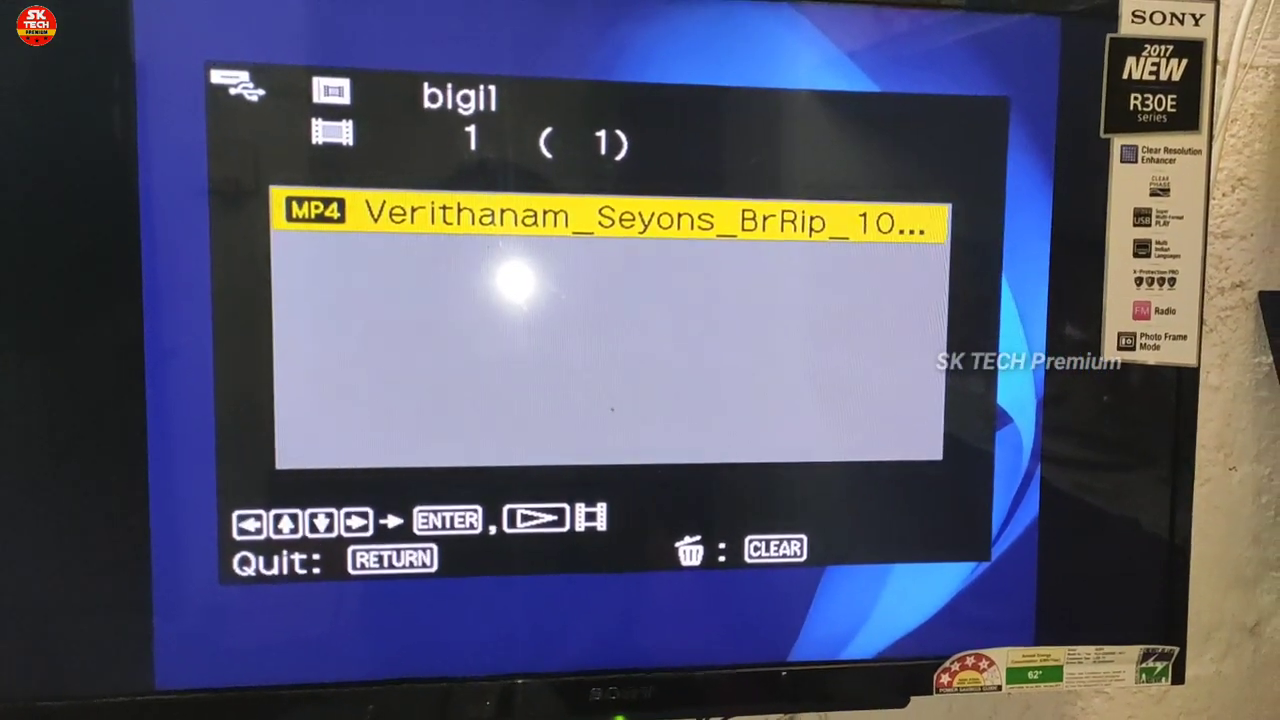